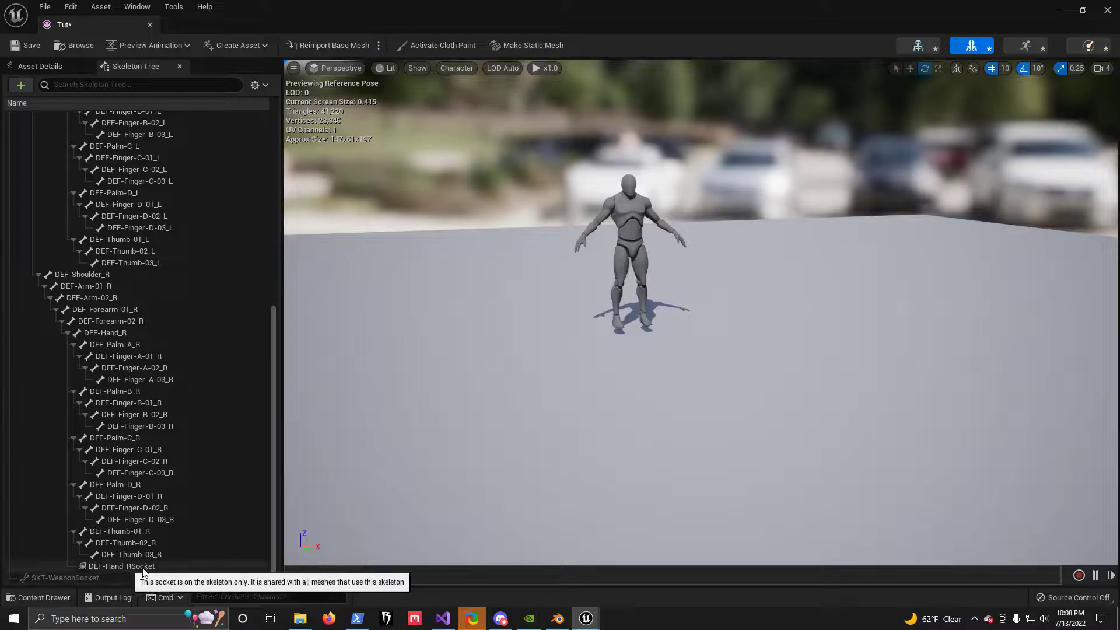
# Attach an SM_Lamp static mesh as a preview asset to DEF-Hand_RSocket and inspect its size on the character.
pyautogui.rightClick(148, 570)
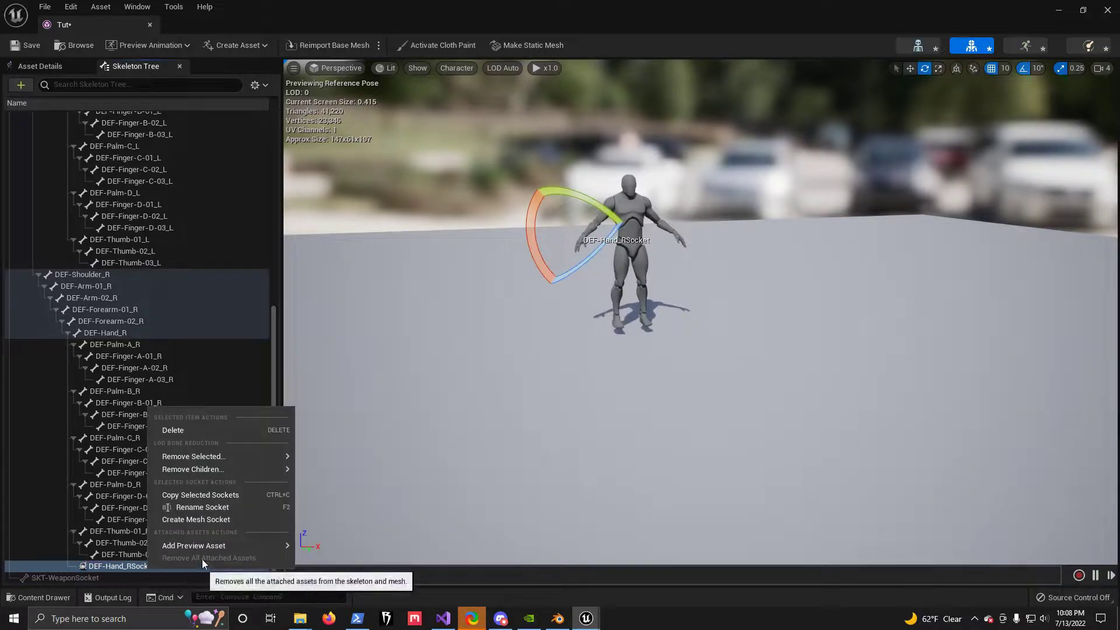
pyautogui.moveTo(208, 544)
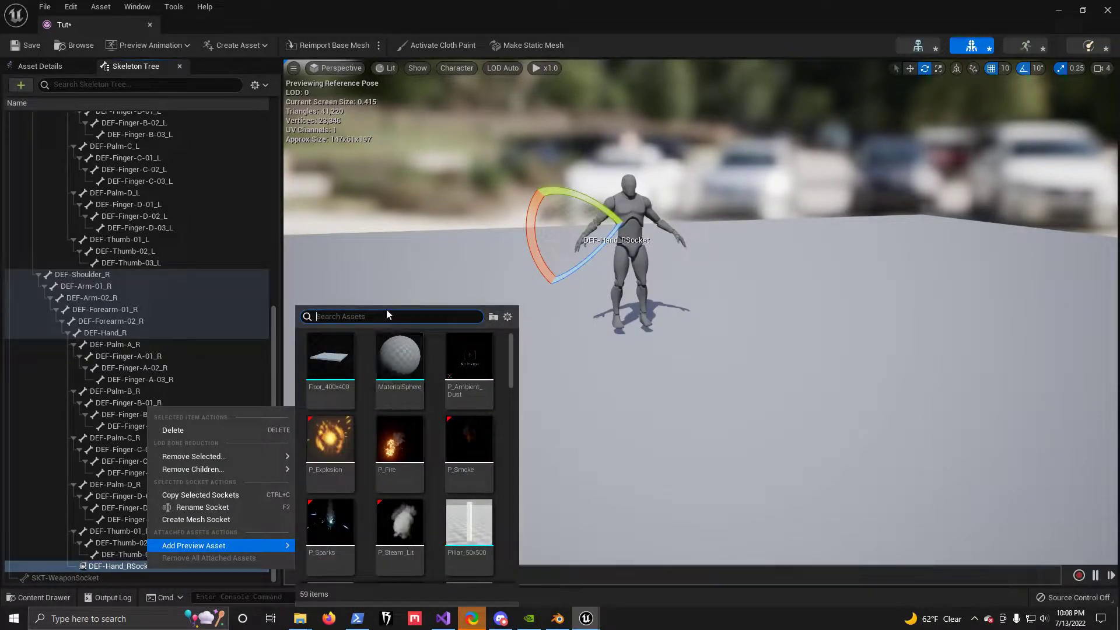
pyautogui.write('sm_lamp')
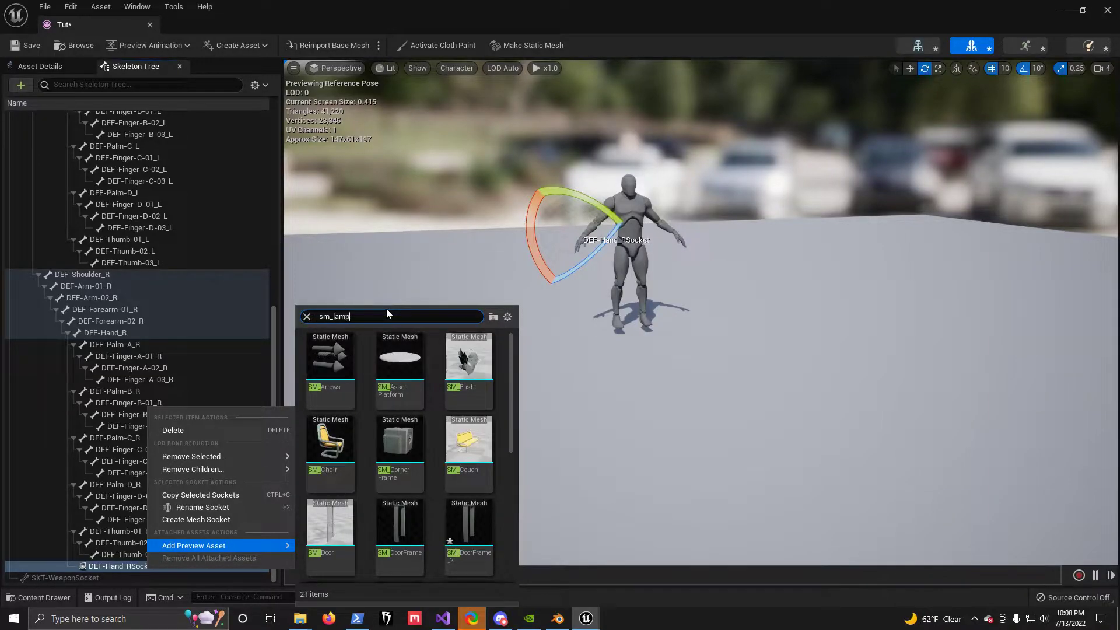
pyautogui.click(330, 358)
pyautogui.moveTo(583, 327); pyautogui.dragTo(645, 340, button='right')
pyautogui.press('s')
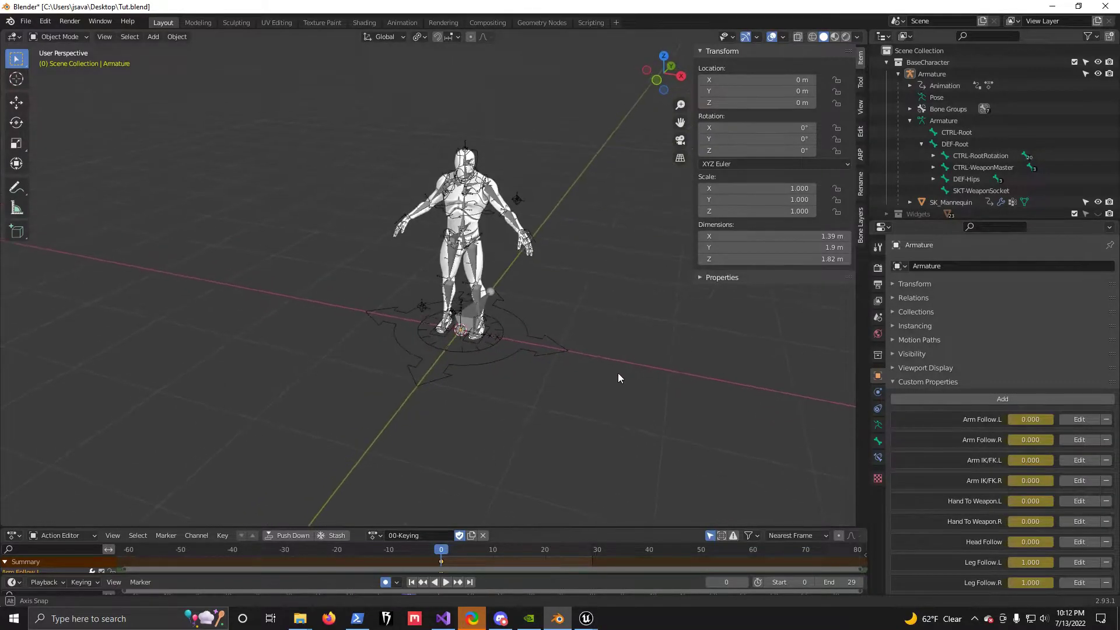
# In Blender, select the whole character, both armature and SK_Mannequin mesh, and export it in FBX format.
pyautogui.scroll(3, 528, 204)
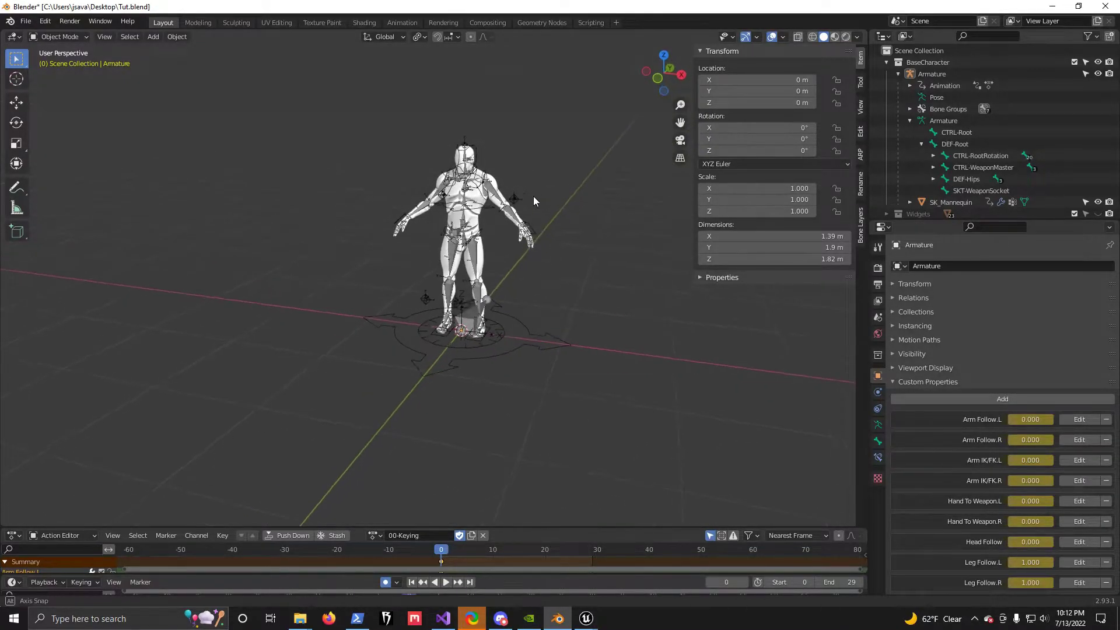
pyautogui.moveTo(576, 234)
pyautogui.mouseDown(button='middle')
pyautogui.moveTo(551, 275)
pyautogui.moveTo(592, 242)
pyautogui.moveTo(573, 254)
pyautogui.mouseUp(button='middle')
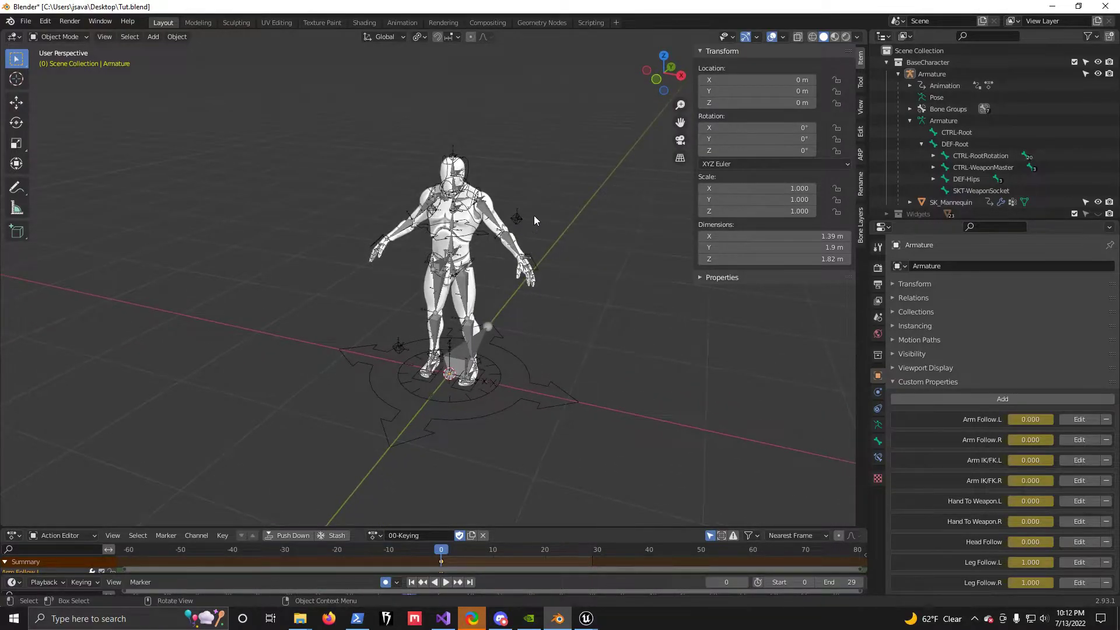
pyautogui.moveTo(507, 272); pyautogui.dragTo(575, 316, button='middle')
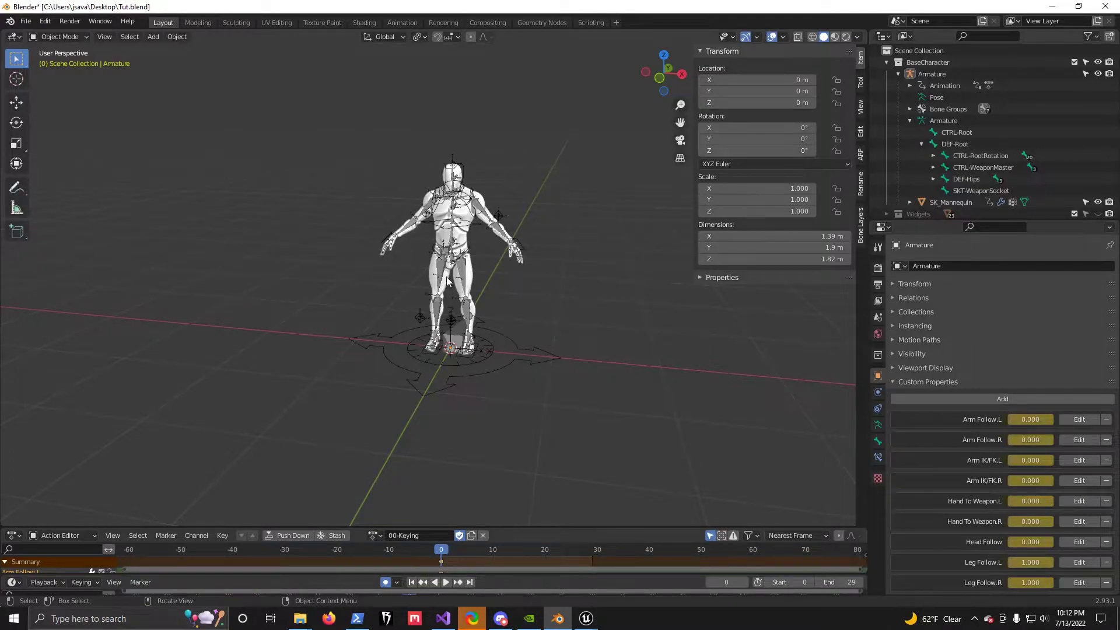
pyautogui.moveTo(456, 292); pyautogui.dragTo(567, 353, button='middle')
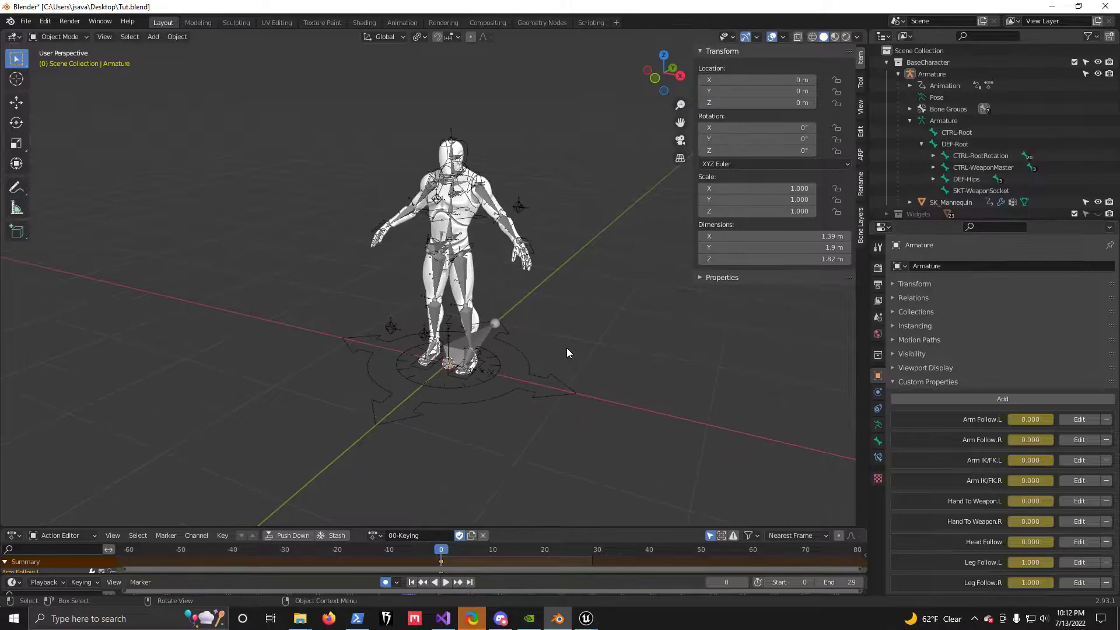
pyautogui.press('a')
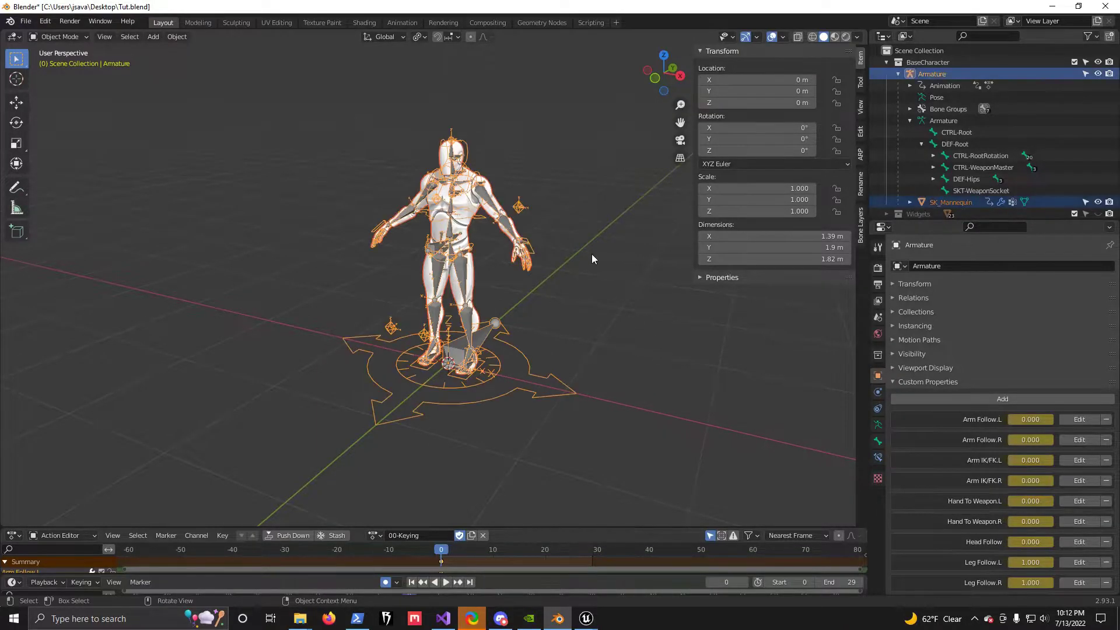
pyautogui.click(25, 21)
pyautogui.moveTo(53, 190)
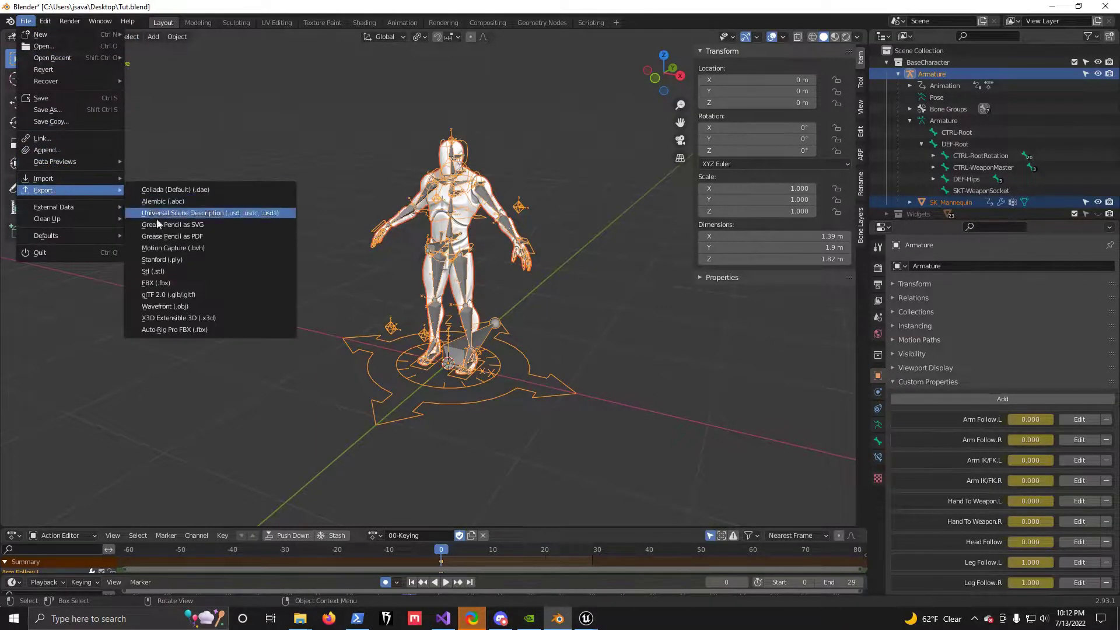
pyautogui.click(156, 284)
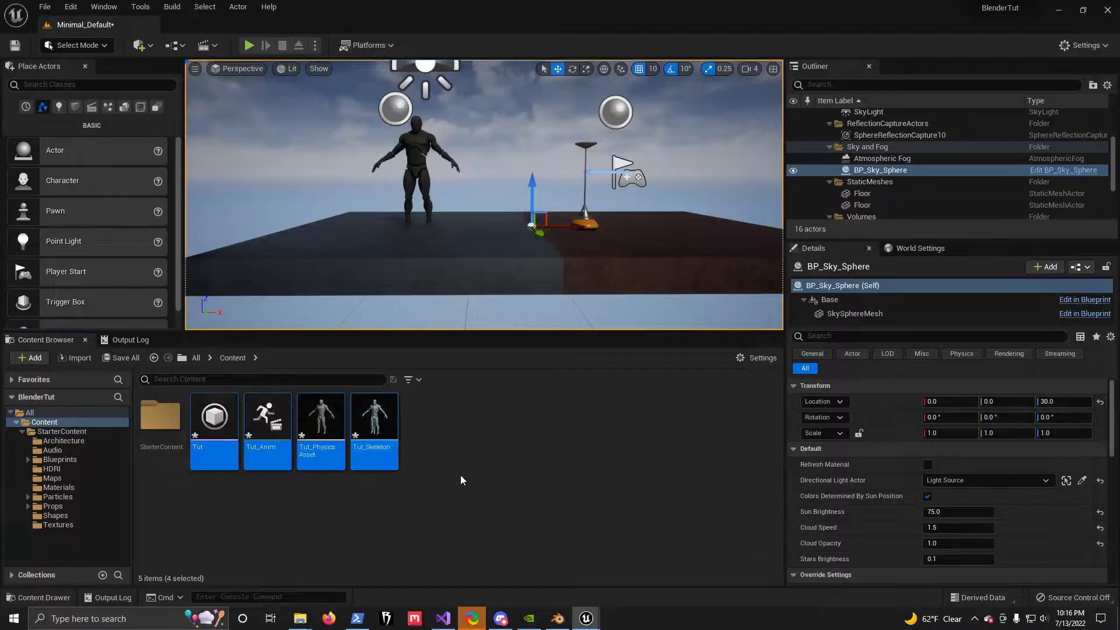
# In Unreal Editor, delete the four old Tut assets from the Content folder and import Tut.fbx as a skeletal mesh without an existing skeleton.
pyautogui.rightClick(348, 445)
pyautogui.click(440, 456)
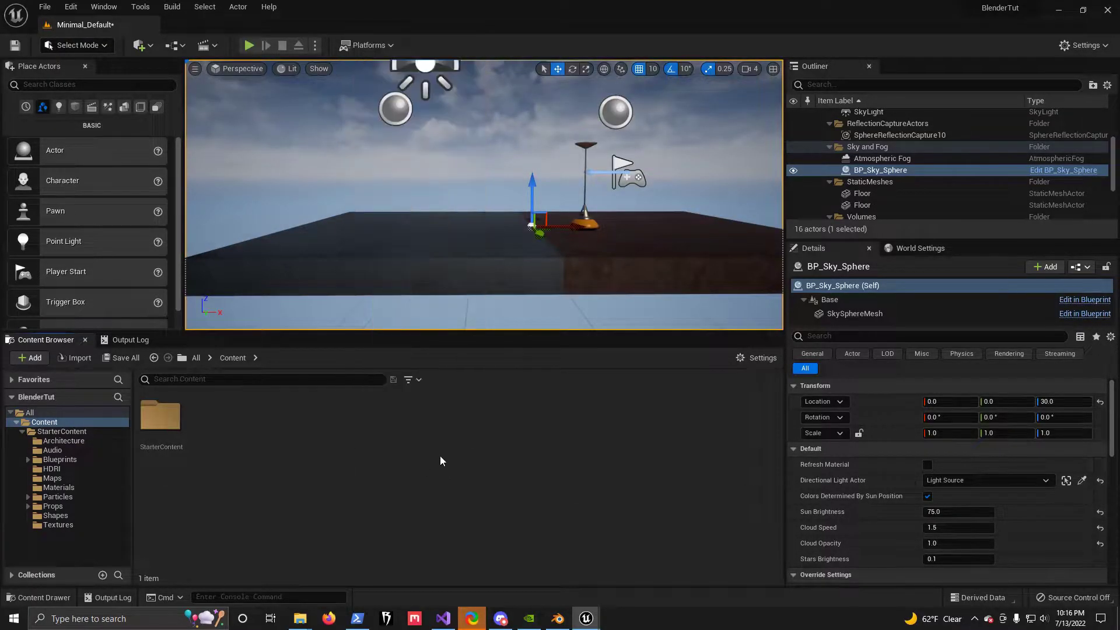
pyautogui.rightClick(440, 456)
pyautogui.click(512, 66)
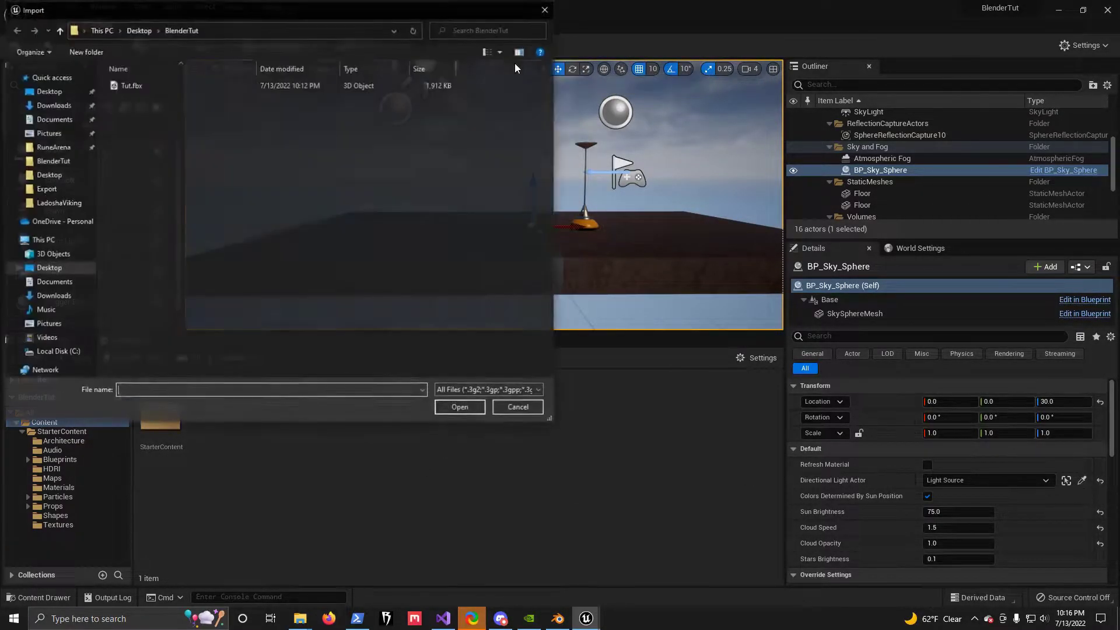
pyautogui.click(157, 85)
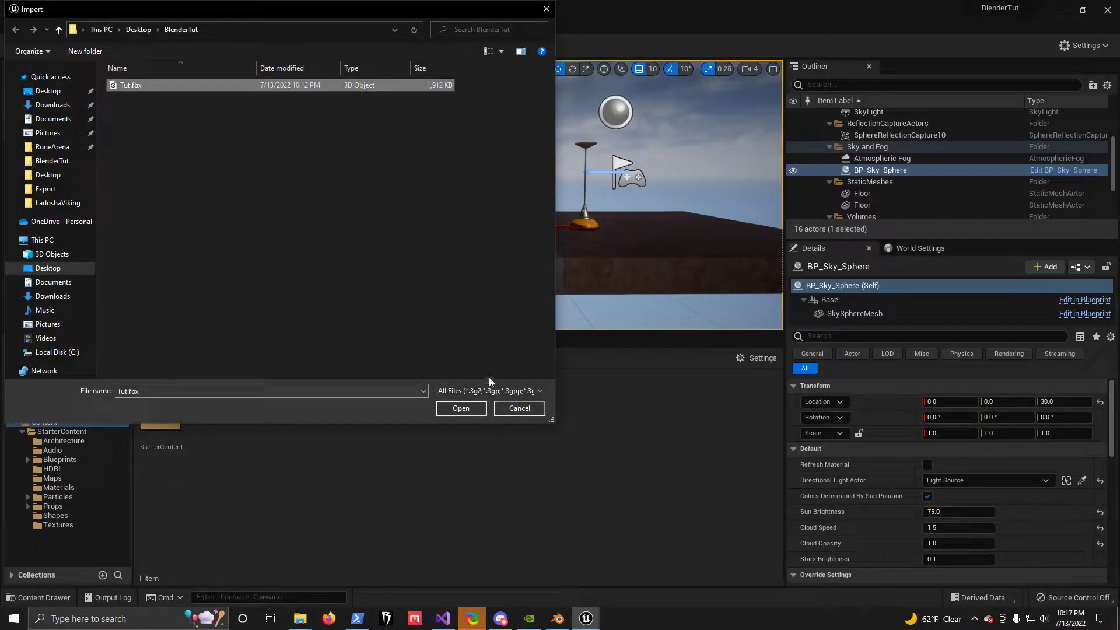
pyautogui.click(466, 409)
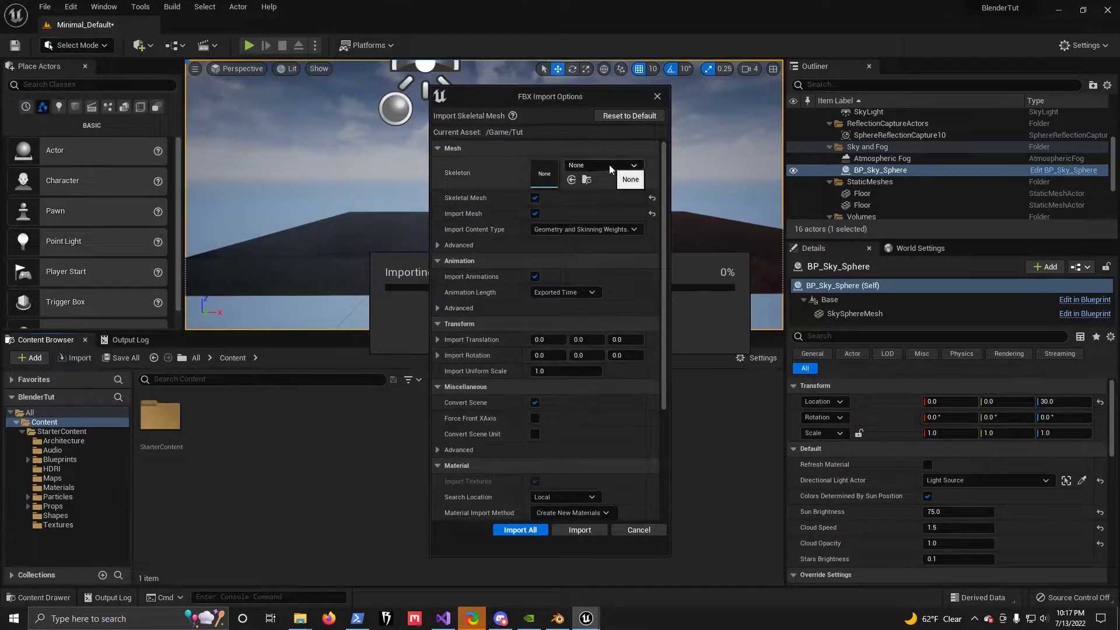
pyautogui.click(585, 530)
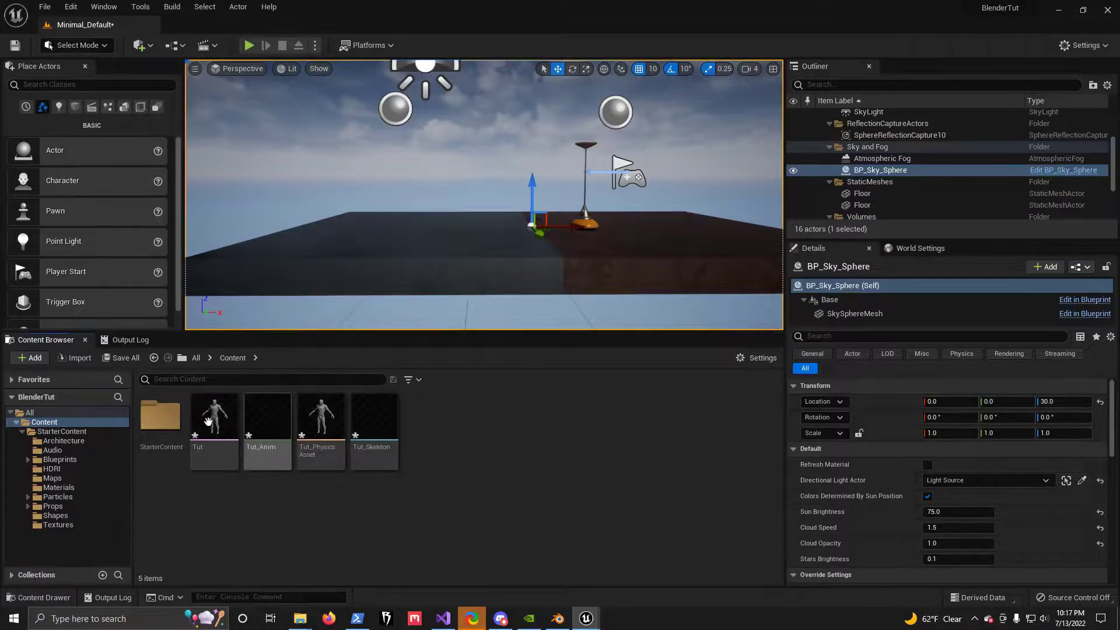
# Place the imported Tut skeletal mesh in the level, on the floor beside the lamp.
pyautogui.moveTo(214, 416)
pyautogui.moveTo(214, 416); pyautogui.dragTo(451, 234)
pyautogui.moveTo(577, 253); pyautogui.dragTo(587, 284, button='right')
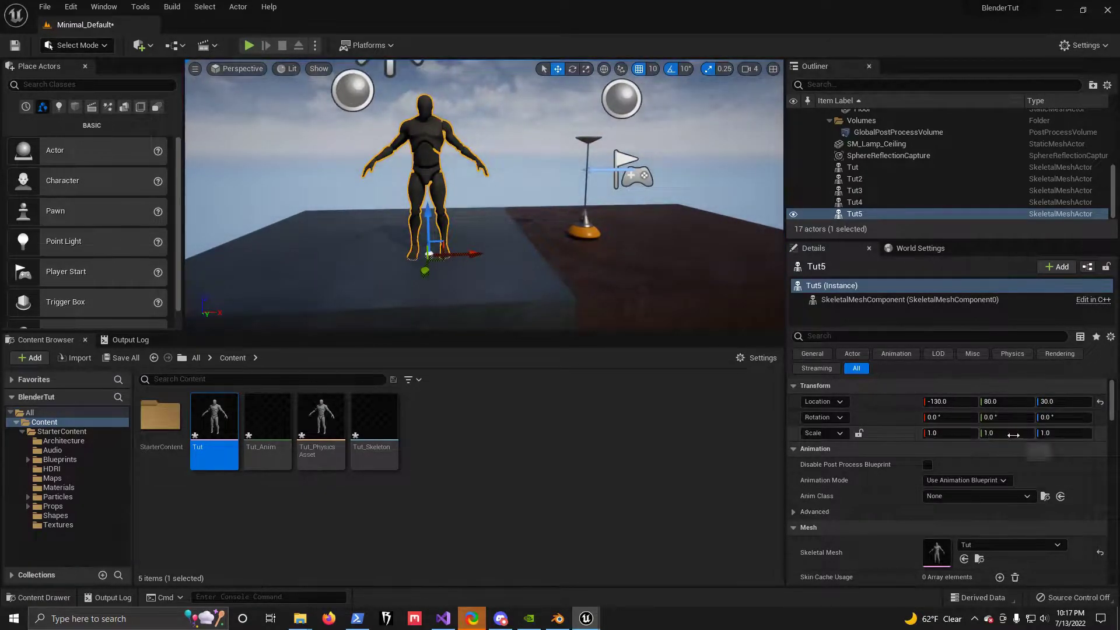
pyautogui.click(426, 512)
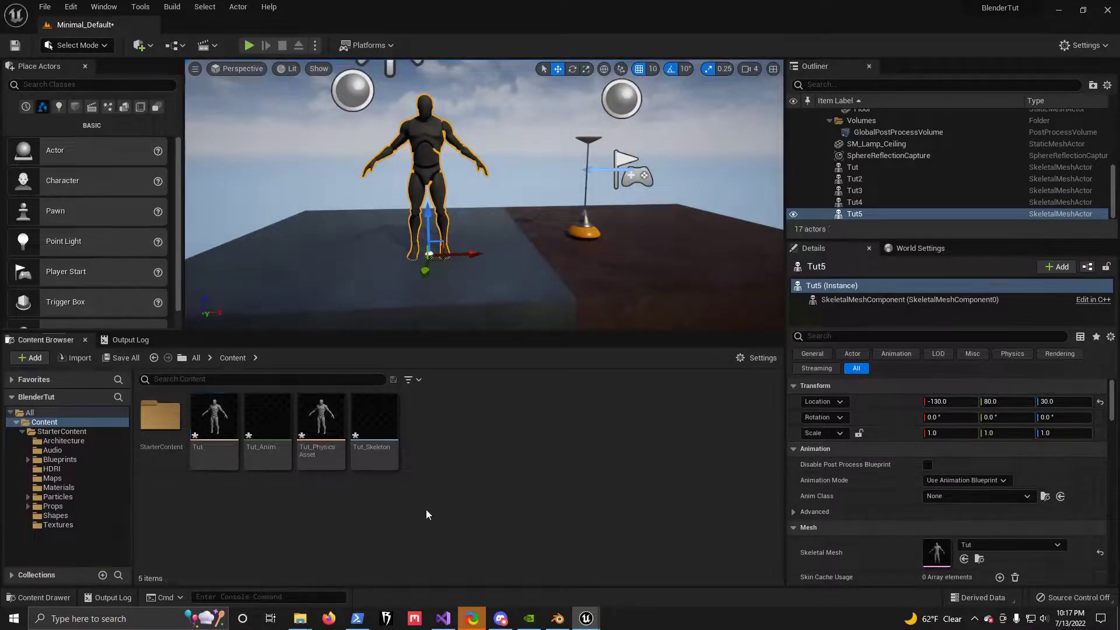
# Open the Tut skeletal mesh and check its import uniform scale in the asset details.
pyautogui.doubleClick(216, 415)
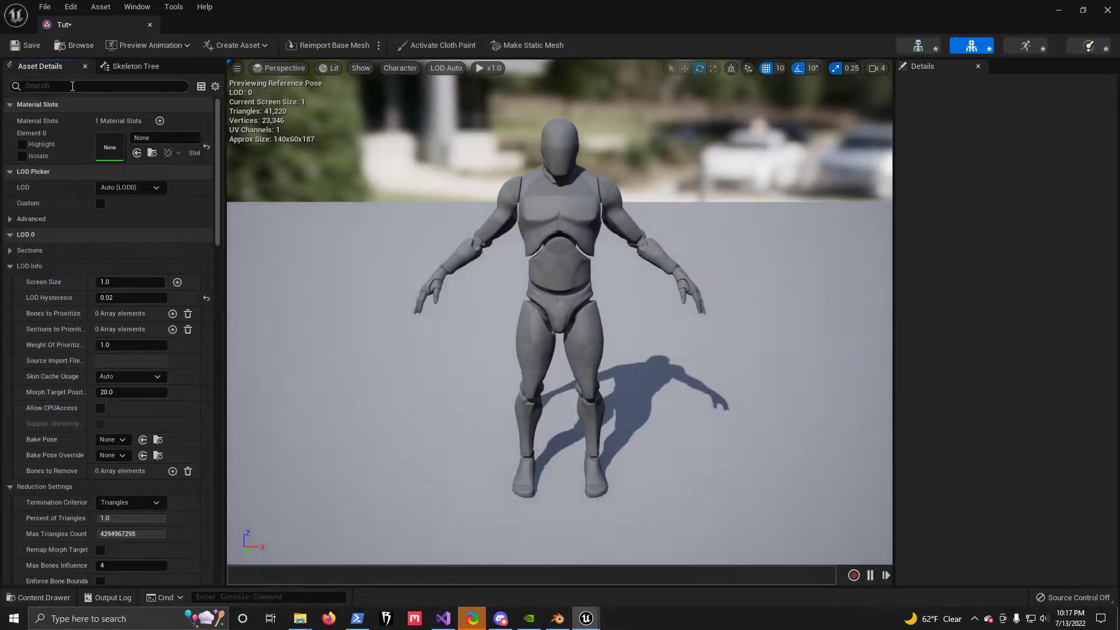
pyautogui.write('uniform')
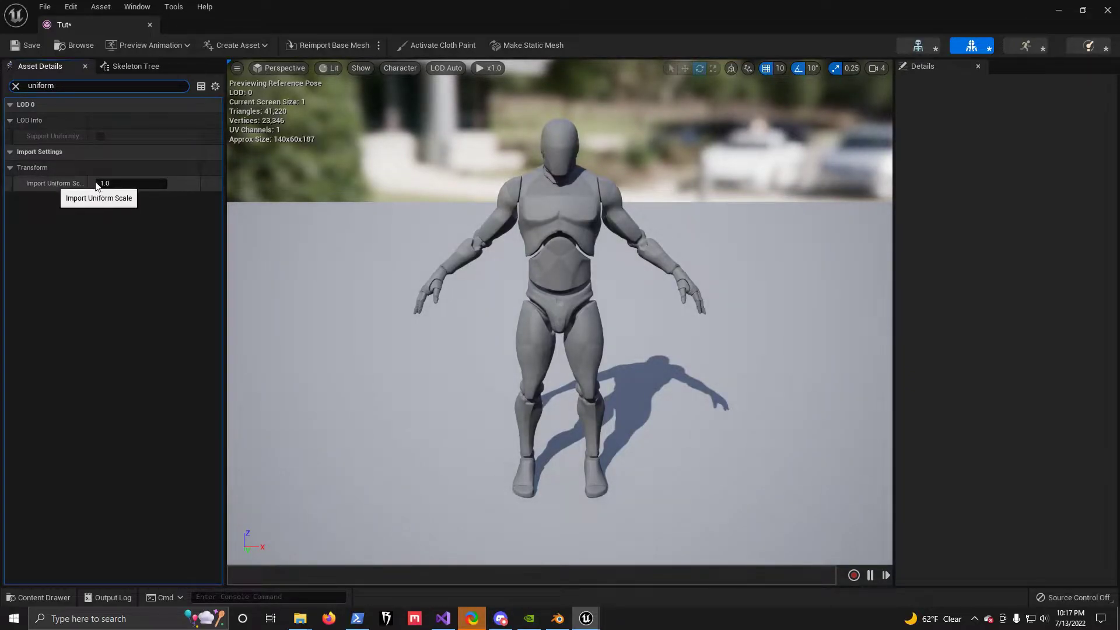
pyautogui.click(16, 87)
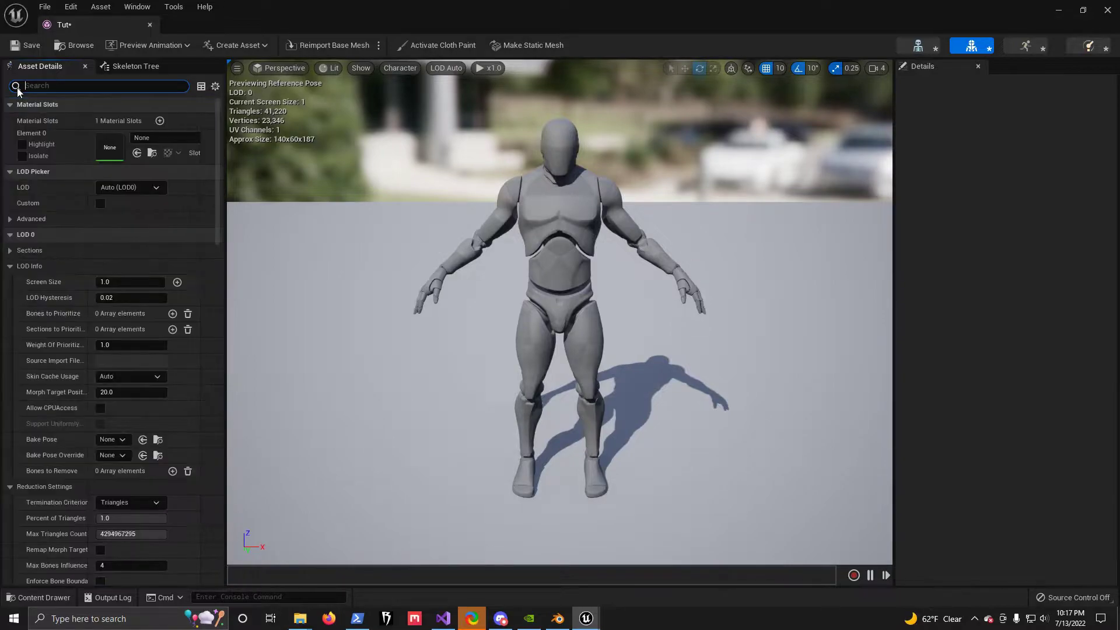
# Find the hand bones in the skeleton tree and add a socket to the DEF-Hand_R bone.
pyautogui.click(130, 68)
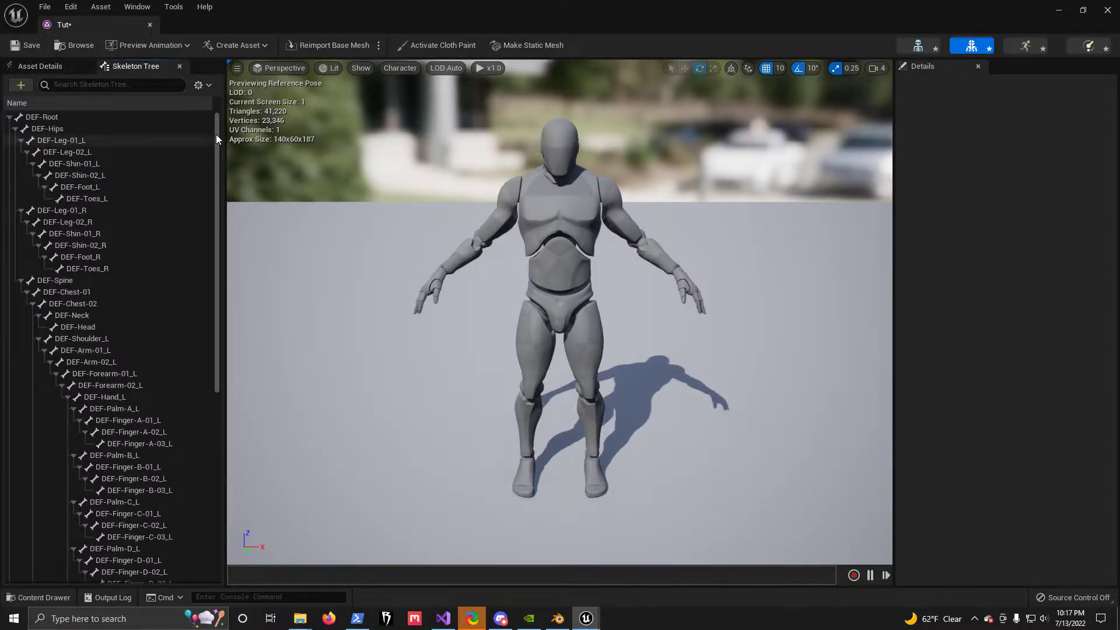
pyautogui.moveTo(220, 217); pyautogui.dragTo(214, 404)
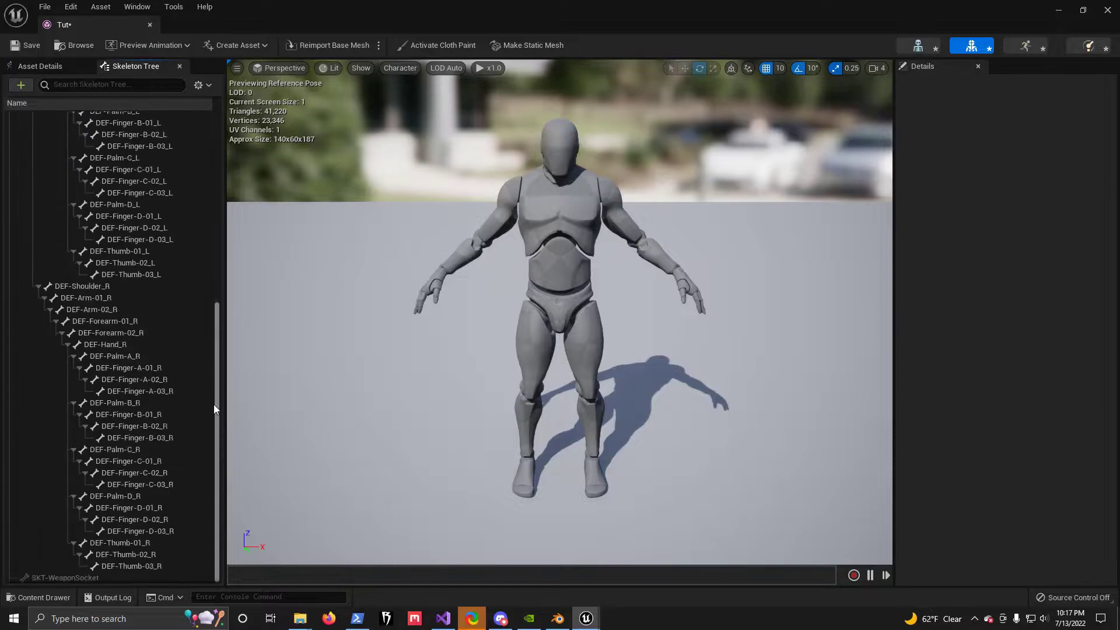
pyautogui.click(132, 85)
pyautogui.write('hand')
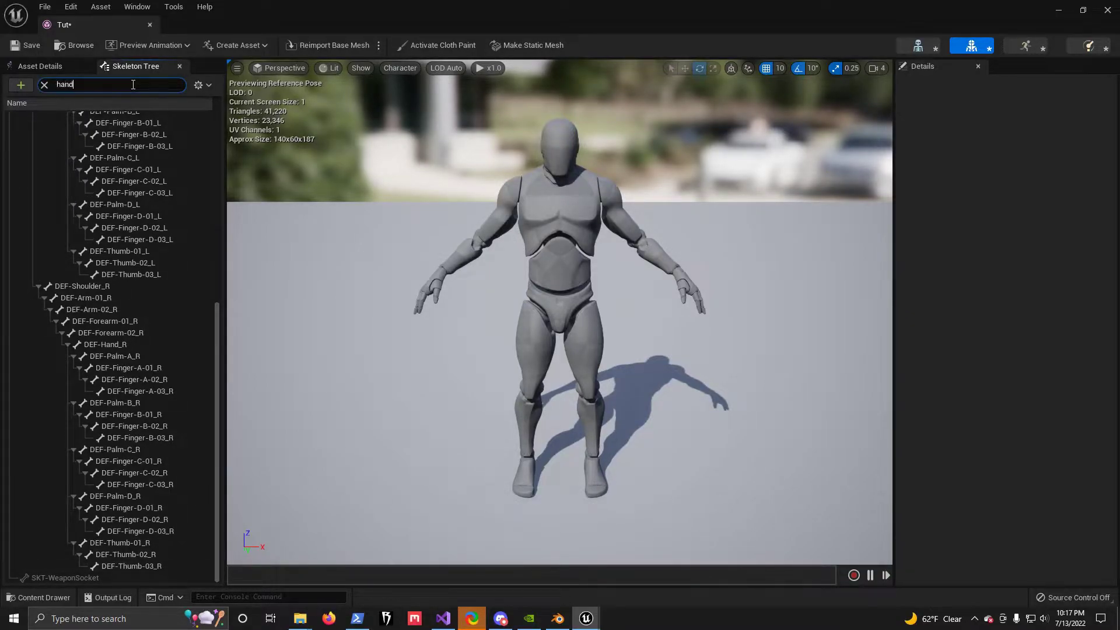
pyautogui.click(117, 128)
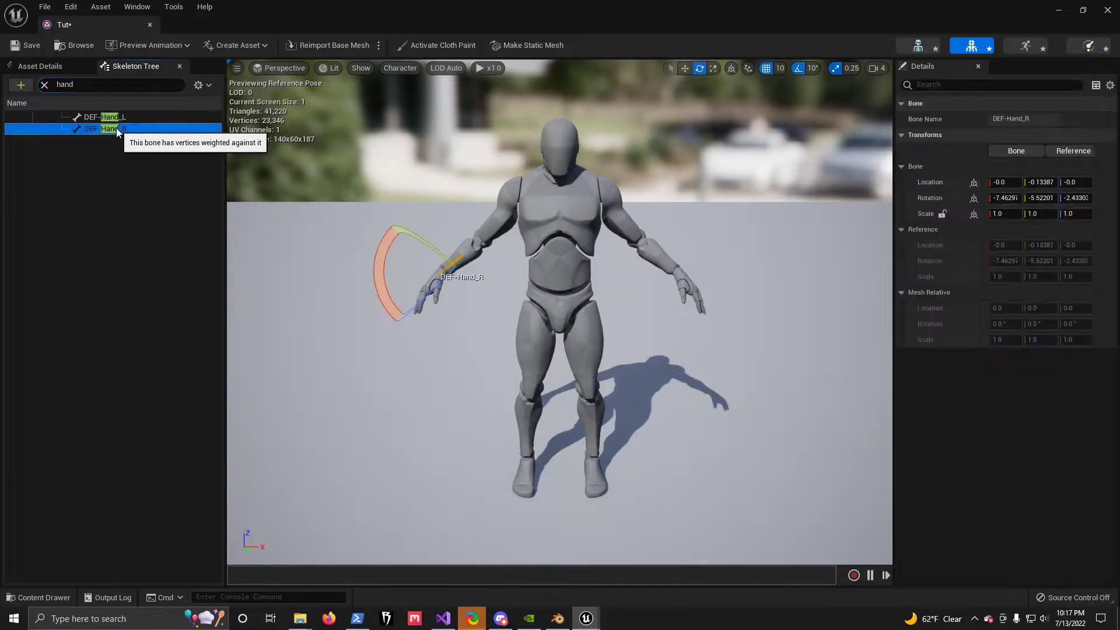
pyautogui.rightClick(117, 129)
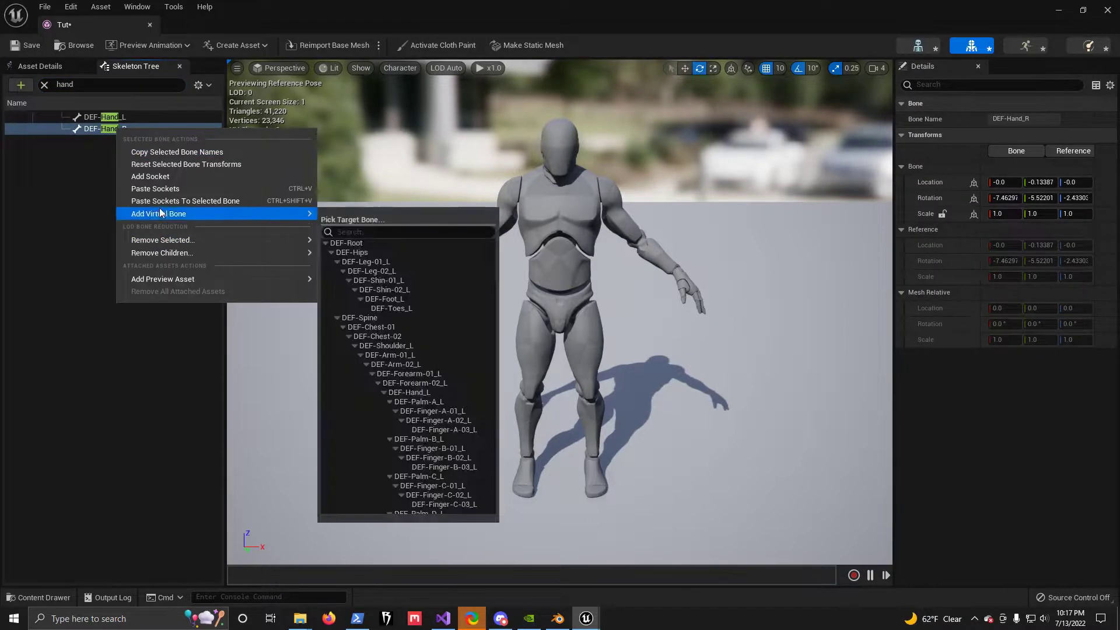
pyautogui.click(157, 174)
pyautogui.click(136, 144)
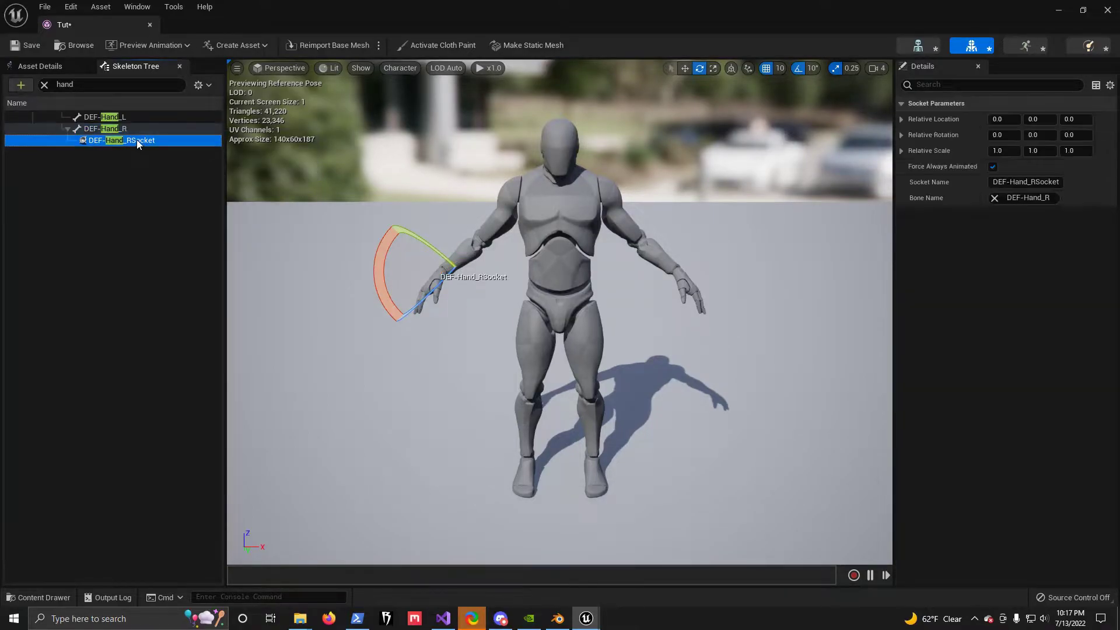
# Attach the SM_Lamp_Ceiling mesh as a preview asset to the new right-hand socket and examine its scale against the character.
pyautogui.rightClick(136, 140)
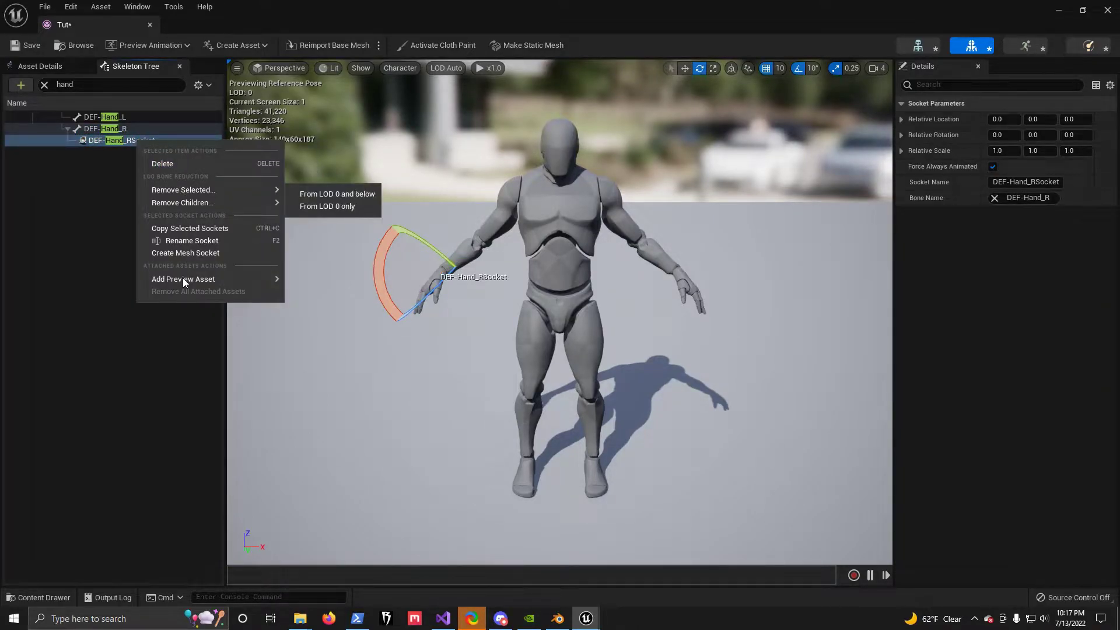
pyautogui.moveTo(220, 279)
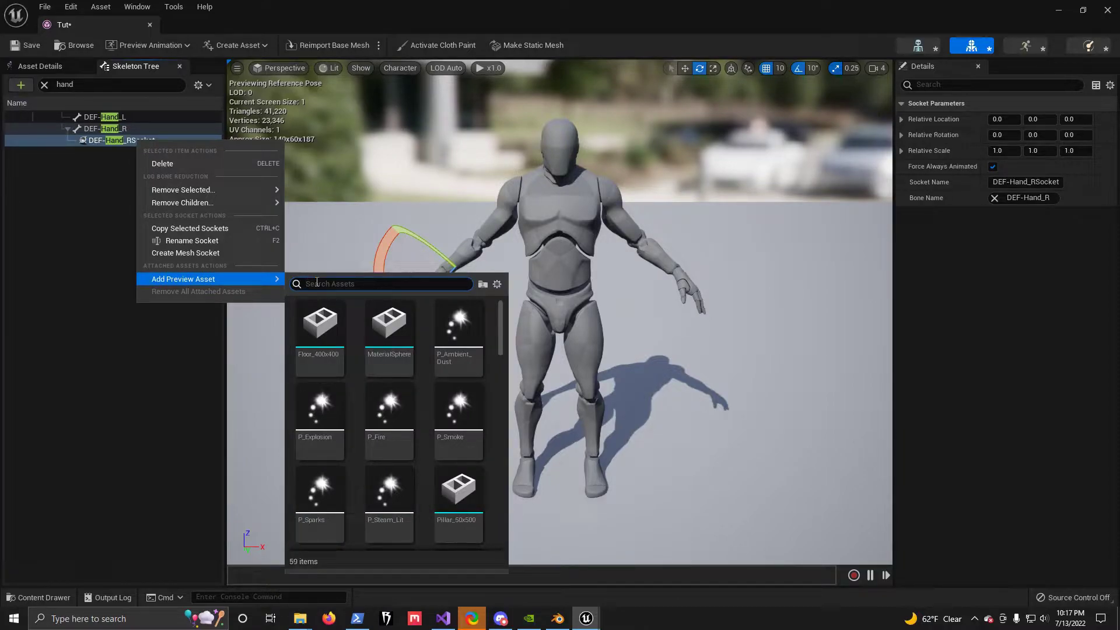
pyautogui.write('lamp')
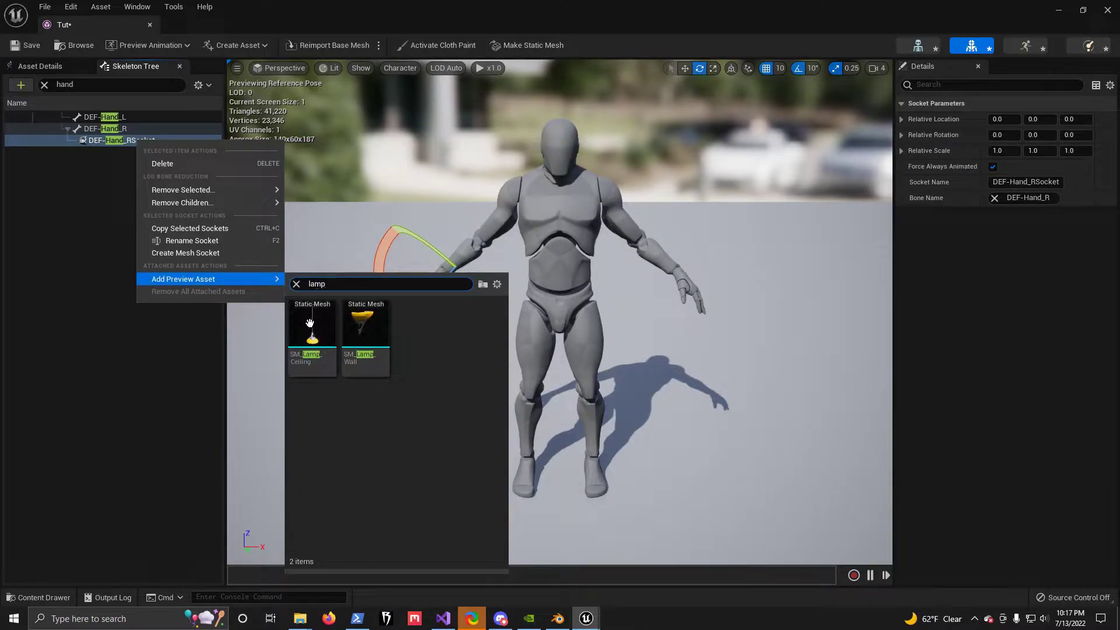
pyautogui.click(310, 322)
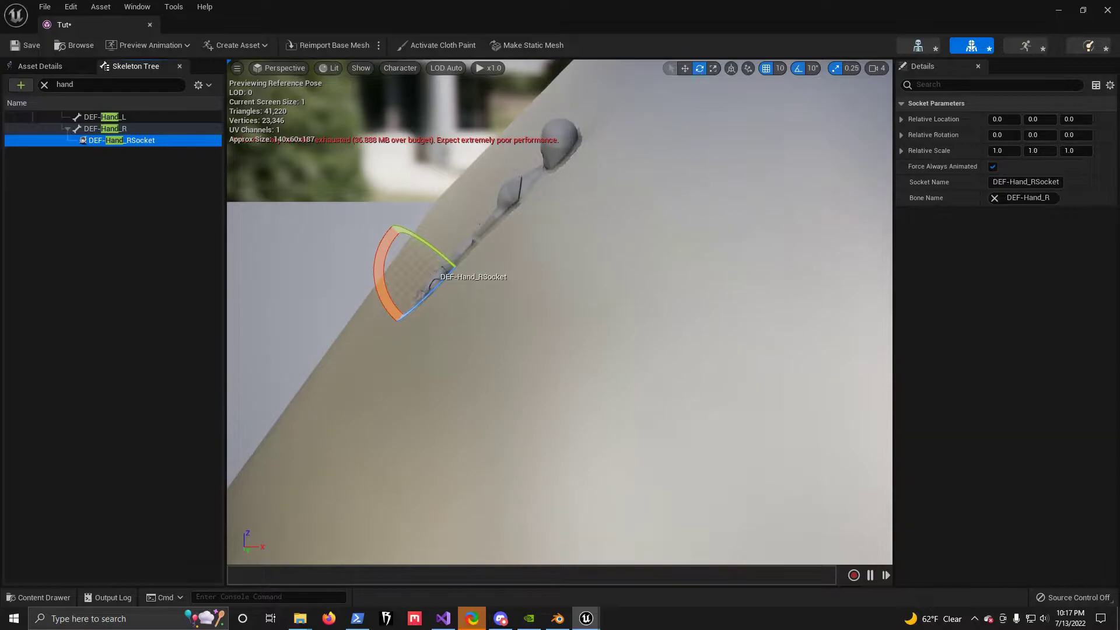
pyautogui.moveTo(560, 312); pyautogui.dragTo(516, 225, button='middle')
pyautogui.moveTo(560, 312); pyautogui.dragTo(569, 344, button='right')
pyautogui.press('s')
pyautogui.moveTo(548, 268); pyautogui.dragTo(565, 298, button='right')
pyautogui.press('s')
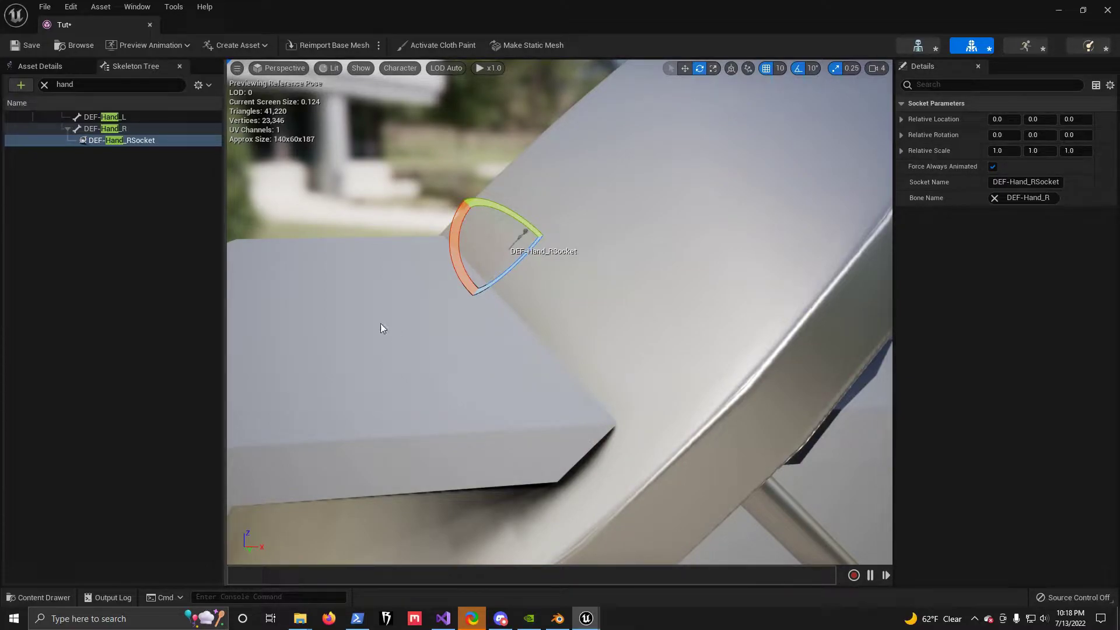
pyautogui.click(125, 244)
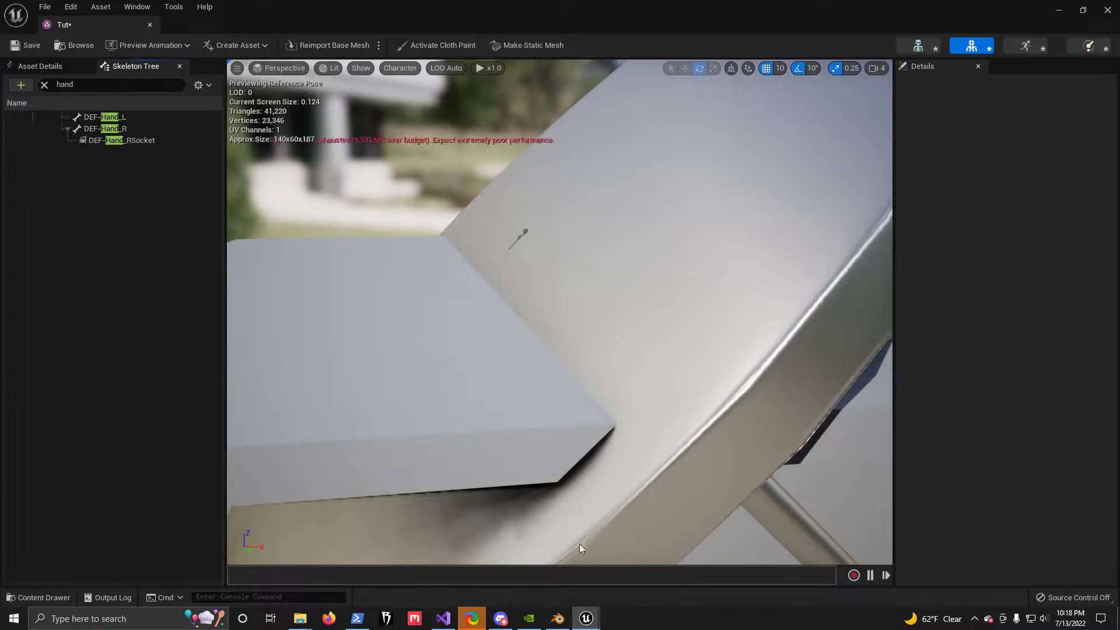
# Switch to Blender and check the source armature's scale and dimensions.
pyautogui.click(557, 619)
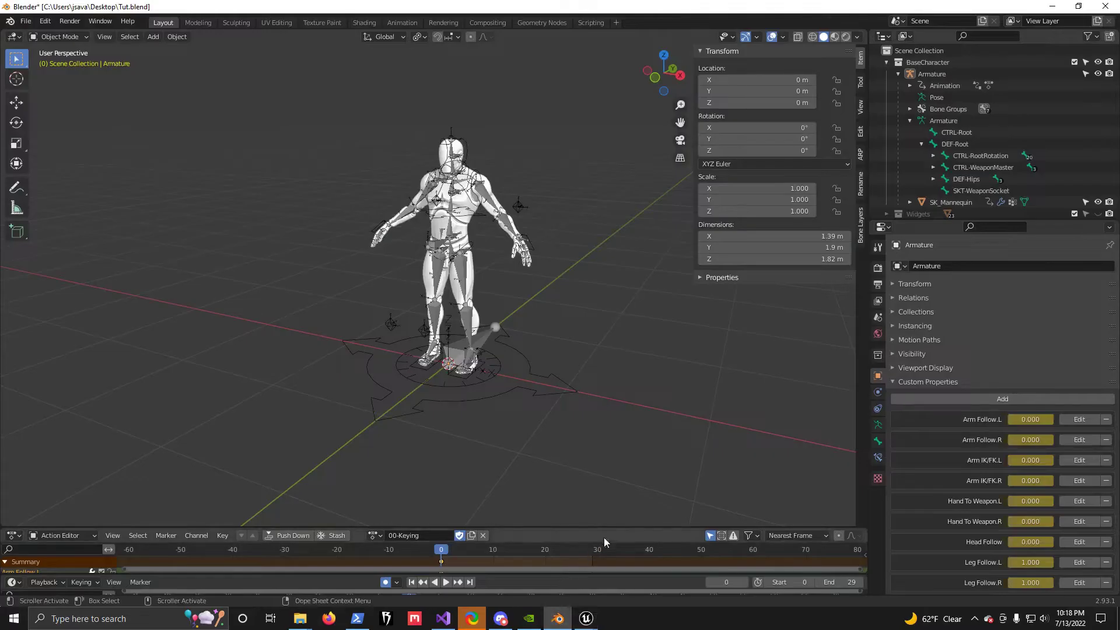
pyautogui.click(561, 391)
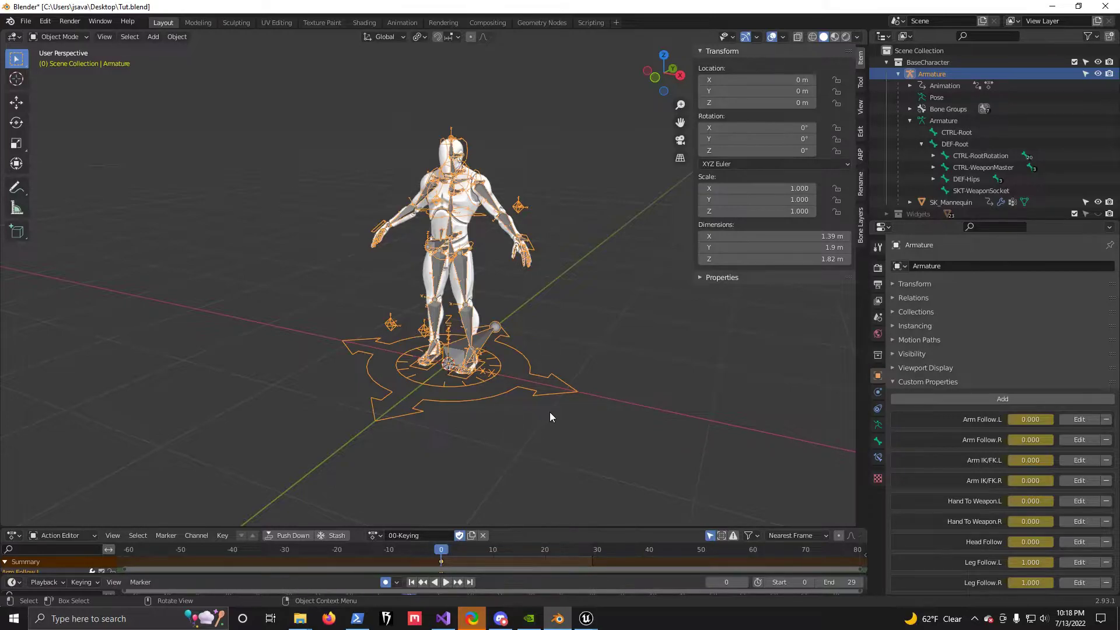
pyautogui.moveTo(655, 380); pyautogui.dragTo(645, 403, button='middle')
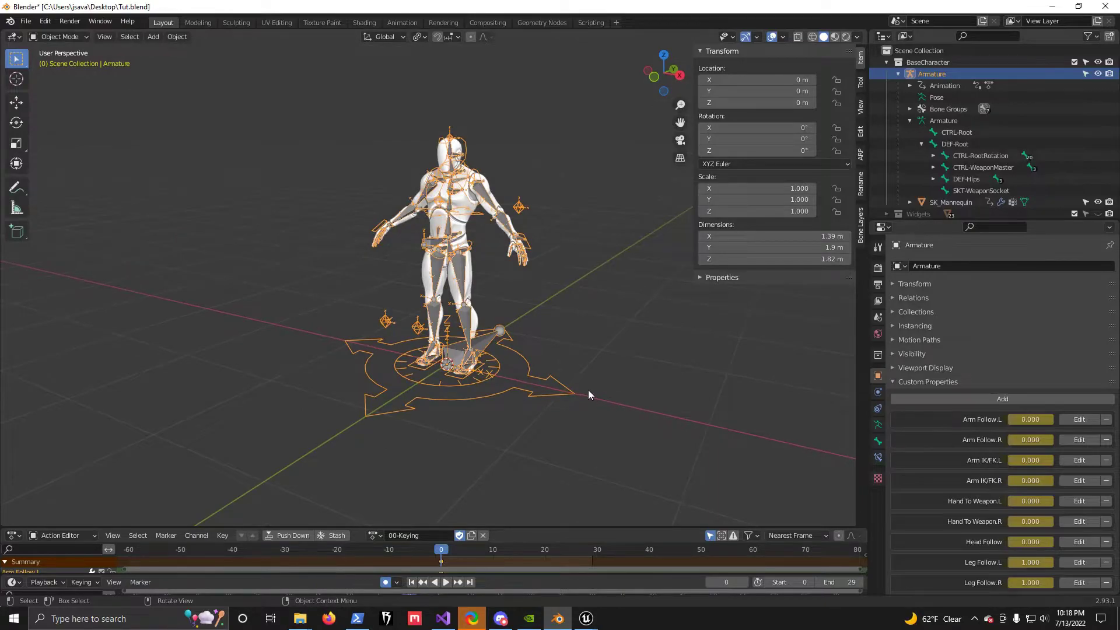
pyautogui.click(620, 435)
# Switch to Unreal Engine and compare the placed Tut character's size with the lamp in the level.
pyautogui.moveTo(586, 618)
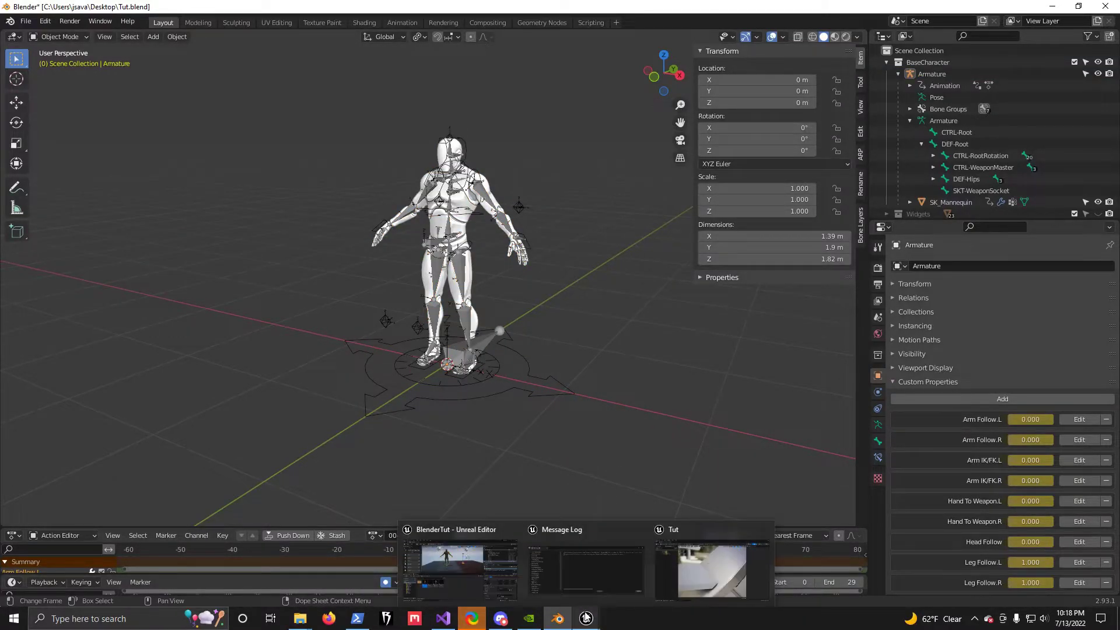
pyautogui.click(492, 576)
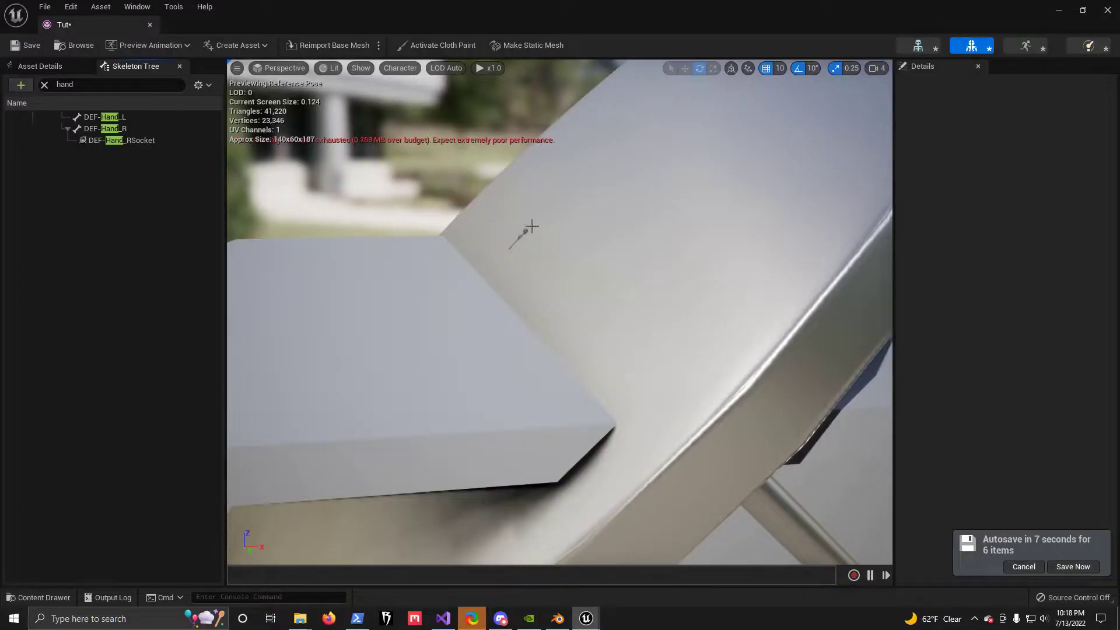
pyautogui.click(1058, 10)
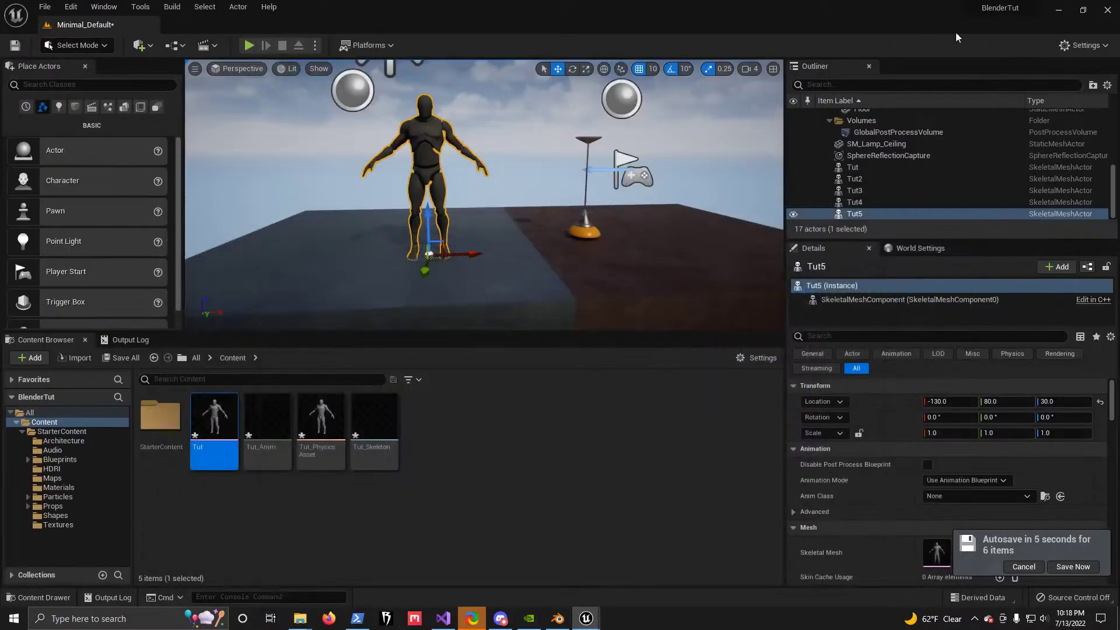
pyautogui.moveTo(612, 258)
pyautogui.mouseDown(button='right')
pyautogui.moveTo(602, 257)
pyautogui.moveTo(621, 273)
pyautogui.moveTo(601, 268)
pyautogui.mouseUp(button='right')
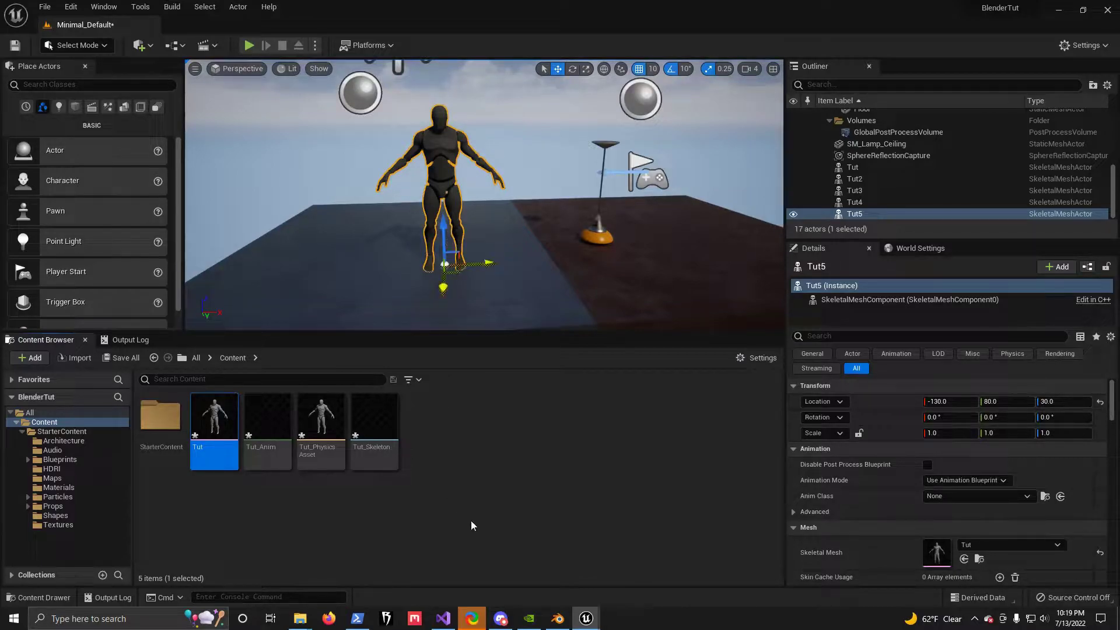
pyautogui.click(511, 481)
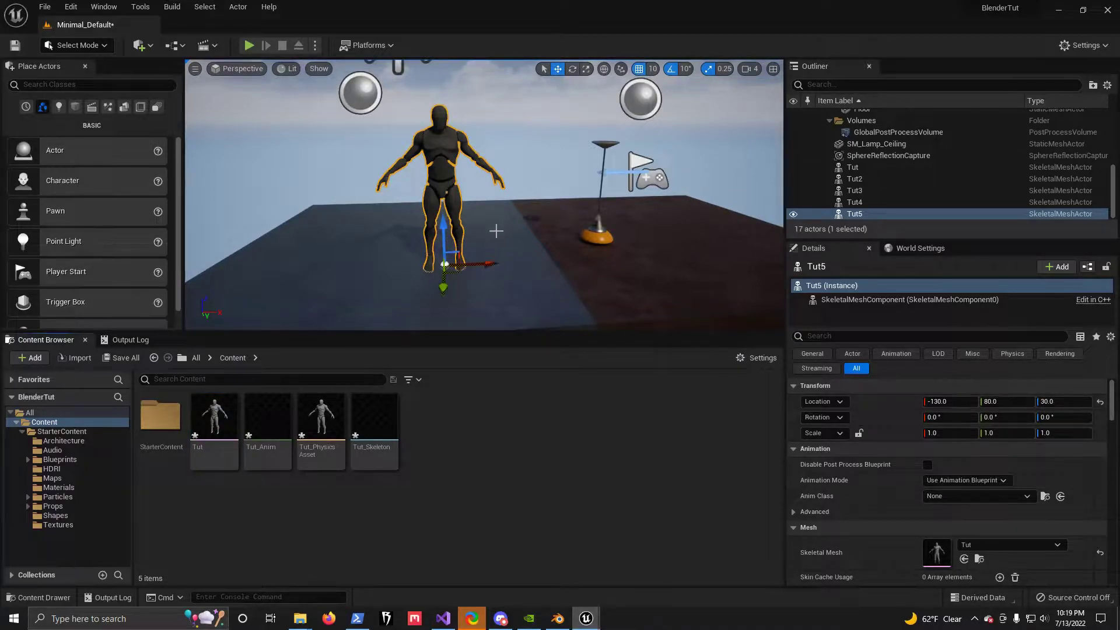
# Return to the Tut skeletal mesh, clear the skeleton tree filter and check the DEF-Root bone's scale.
pyautogui.moveTo(586, 619)
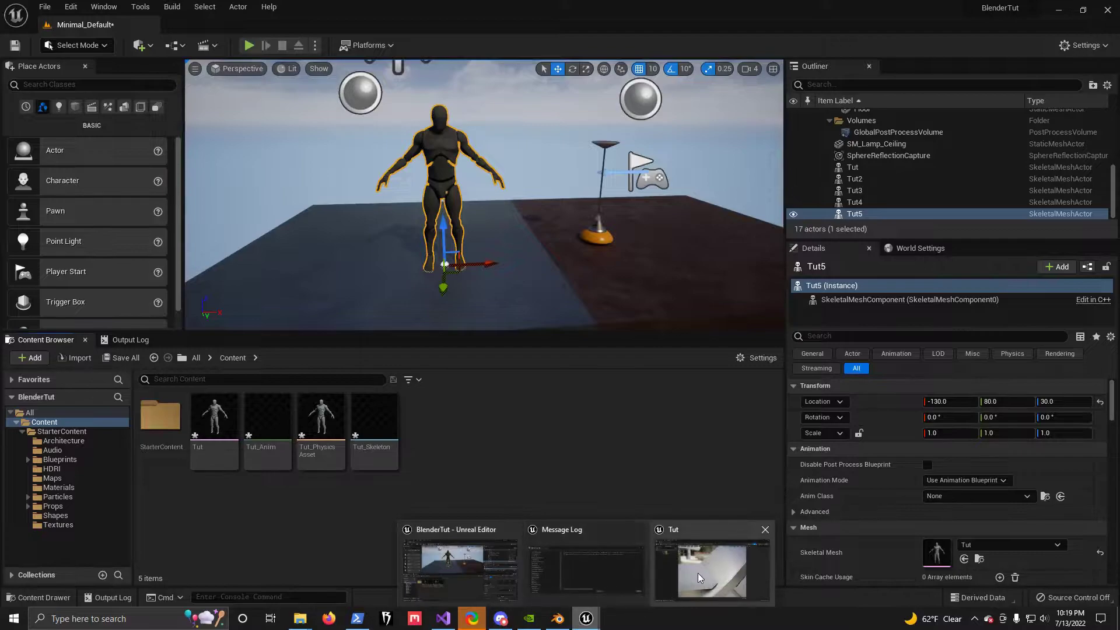
pyautogui.click(698, 572)
pyautogui.moveTo(543, 315); pyautogui.dragTo(541, 310, button='middle')
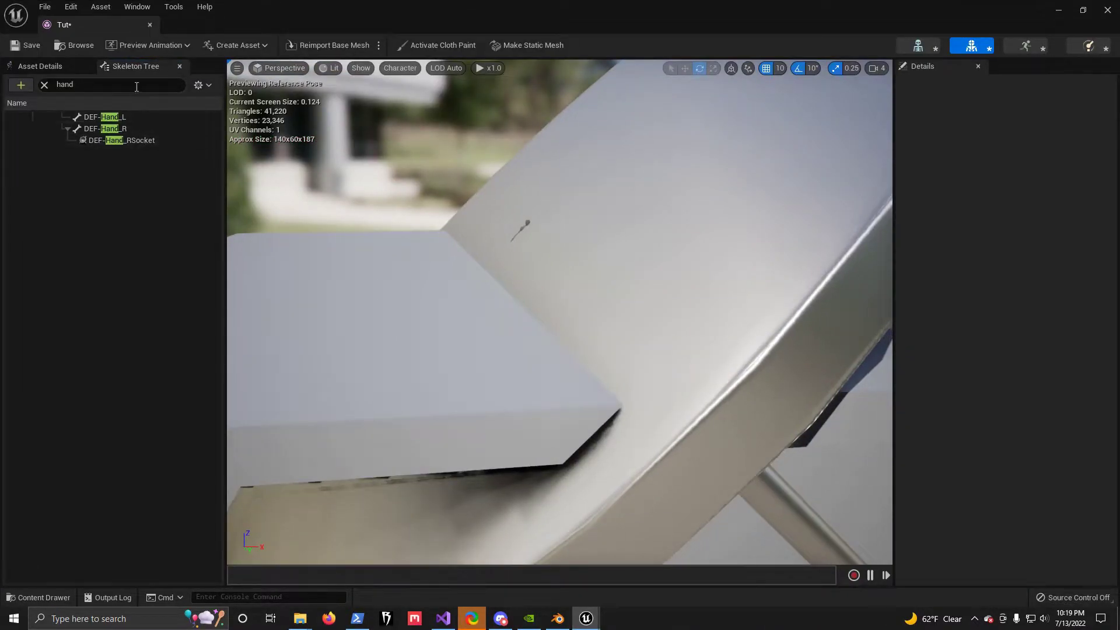
pyautogui.click(94, 86)
pyautogui.press('BackSpace')
pyautogui.press('BackSpace')
pyautogui.press('BackSpace')
pyautogui.press('BackSpace')
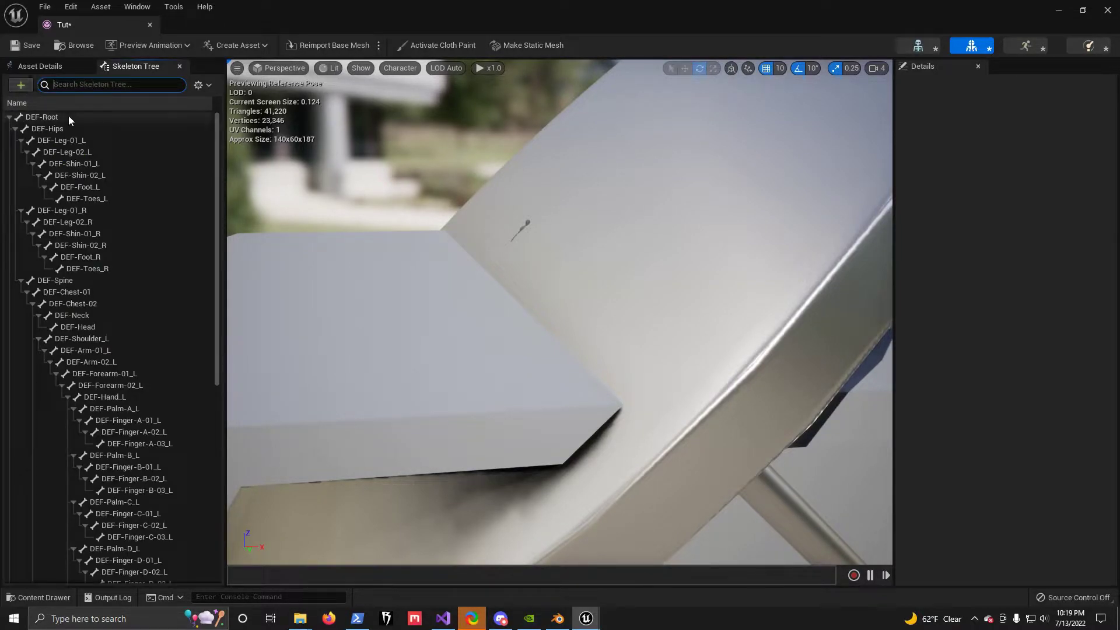
pyautogui.click(63, 116)
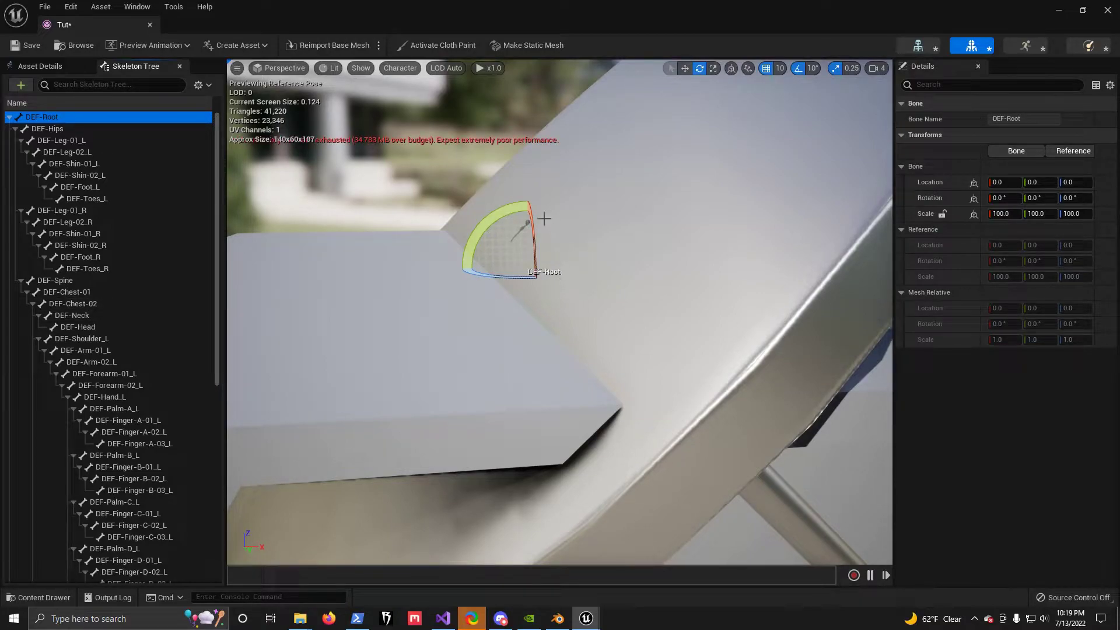
# Set the relative scale of the DEF-Hand_RSocket to 0.01 on all three axes.
pyautogui.moveTo(217, 213); pyautogui.dragTo(220, 475)
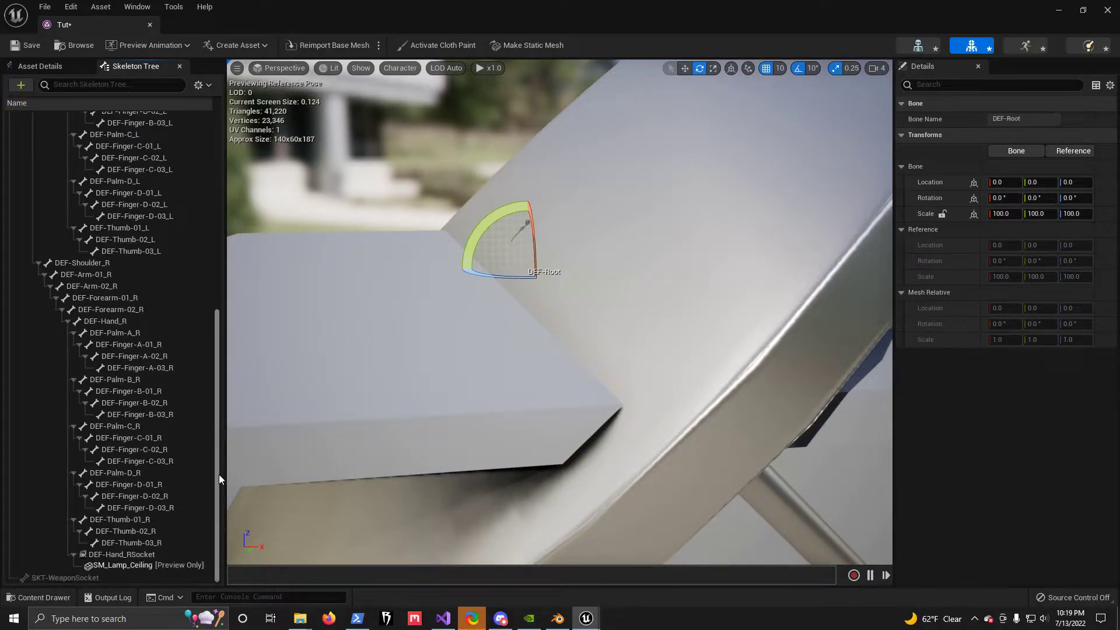
pyautogui.click(122, 556)
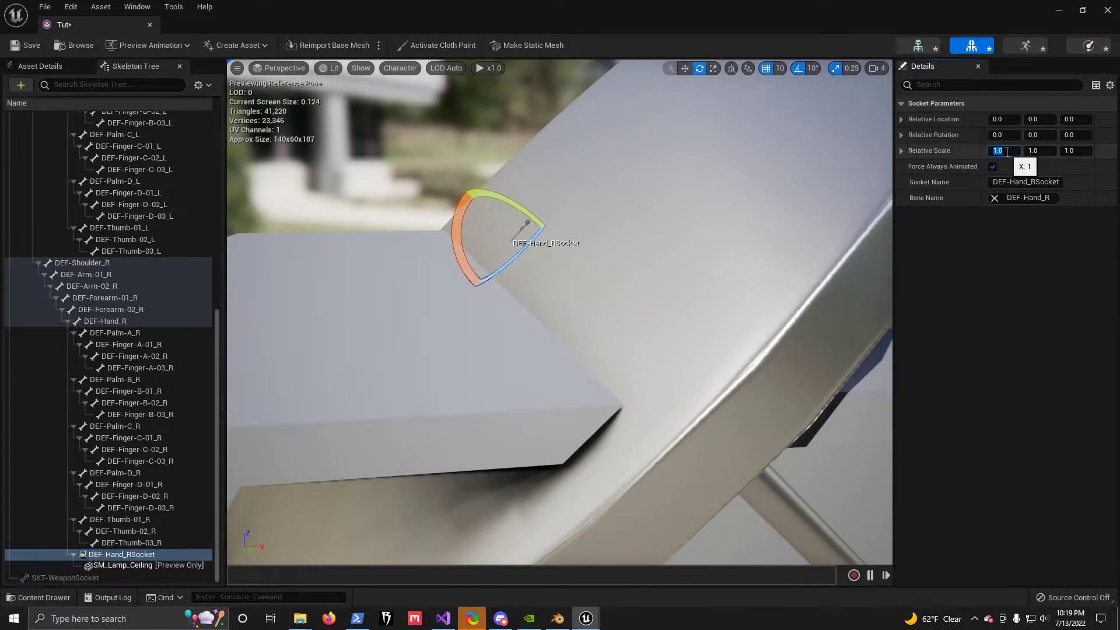
pyautogui.write('.01')
pyautogui.press('Tab')
pyautogui.write('.01')
pyautogui.press('Tab')
pyautogui.write('.01')
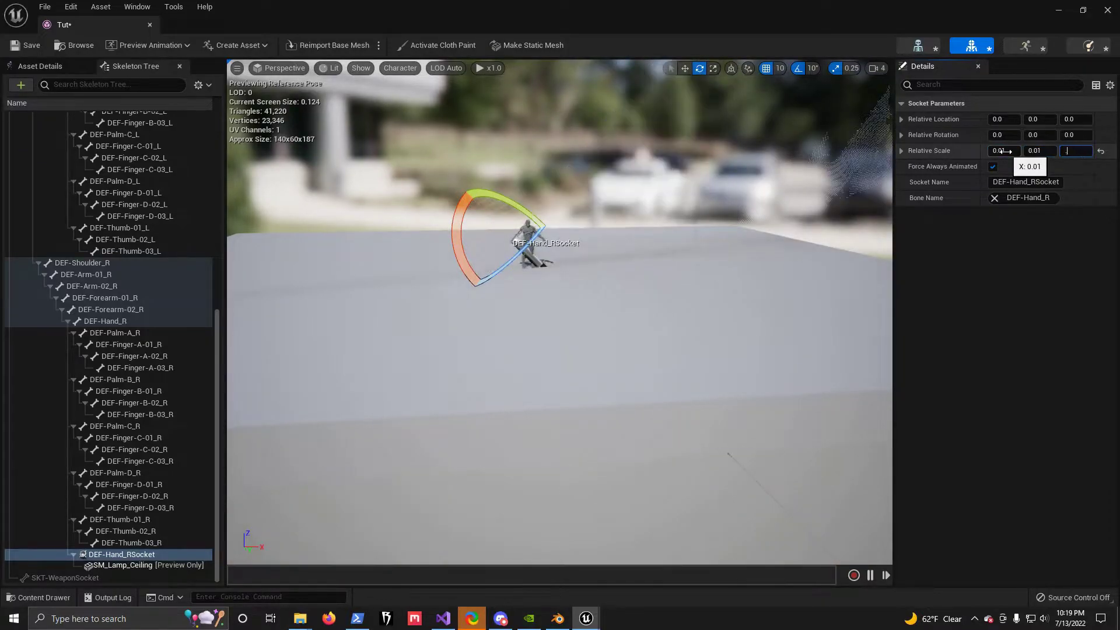
pyautogui.press('Return')
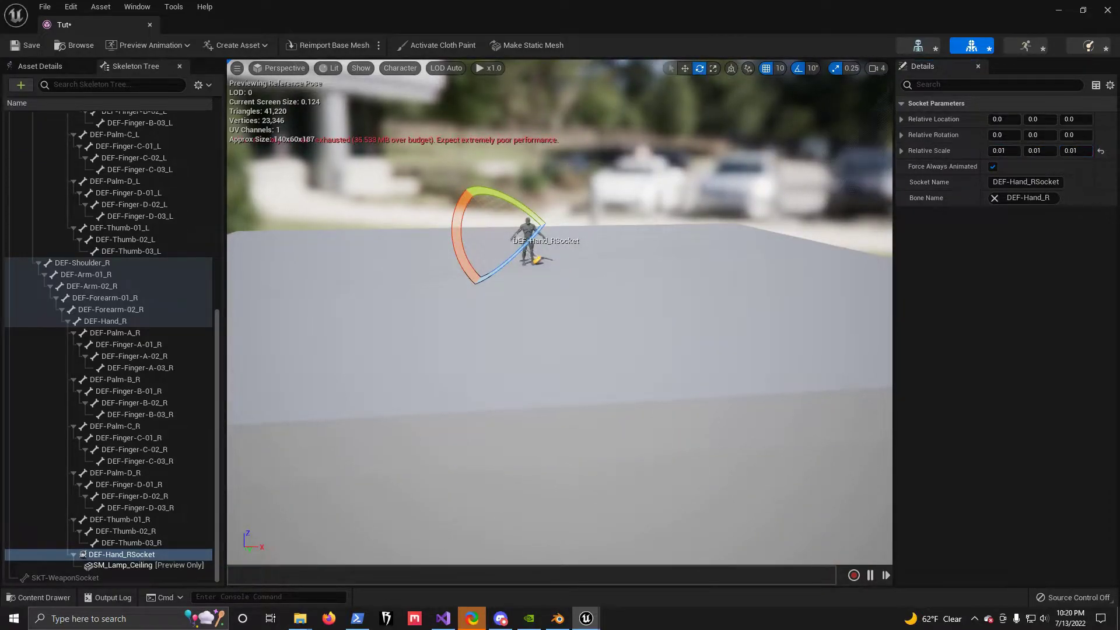
pyautogui.press('w')
pyautogui.moveTo(560, 312)
pyautogui.mouseDown(button='right')
pyautogui.moveTo(545, 311)
pyautogui.moveTo(567, 298)
pyautogui.moveTo(560, 307)
pyautogui.mouseUp(button='right')
pyautogui.press('w')
# Switch to Blender and examine the armature and mannequin from several distances alongside the transform values.
pyautogui.hotkey('alt', 'Tab')
pyautogui.moveTo(625, 448); pyautogui.dragTo(642, 450, button='middle')
pyautogui.scroll(-2, 634, 451)
pyautogui.scroll(1, 627, 448)
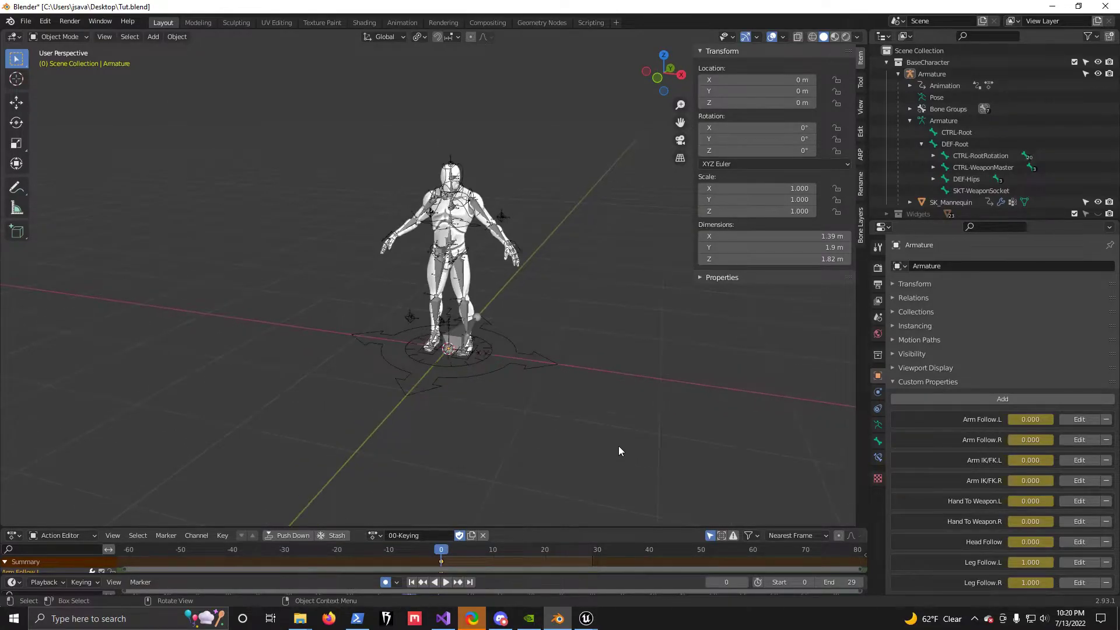
pyautogui.click(529, 370)
pyautogui.moveTo(616, 407); pyautogui.dragTo(600, 384, button='middle')
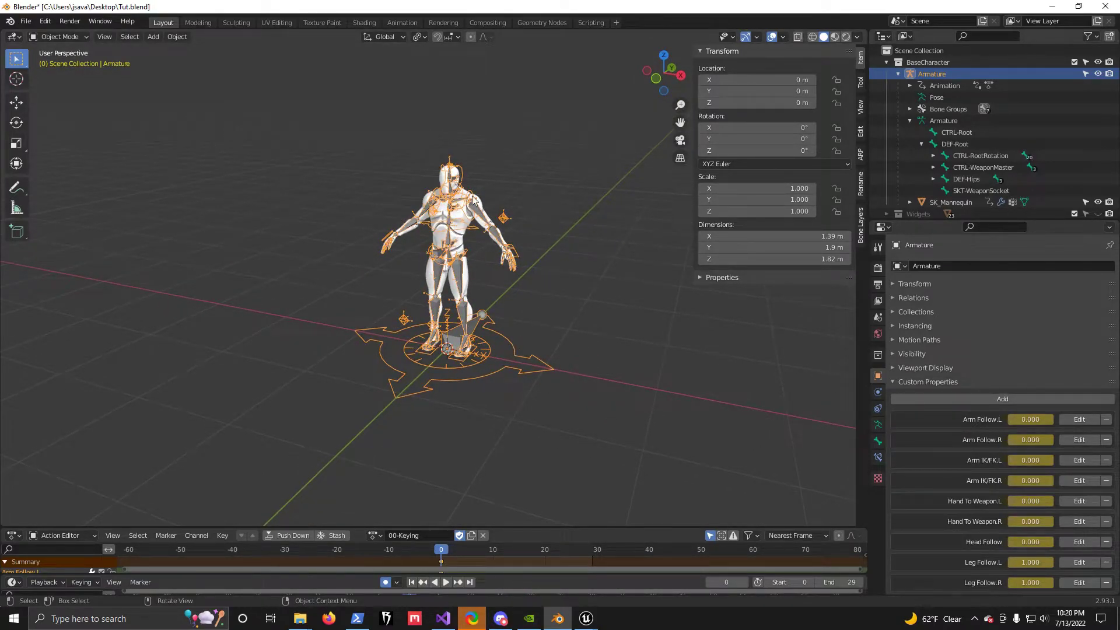
pyautogui.scroll(-2, 492, 332)
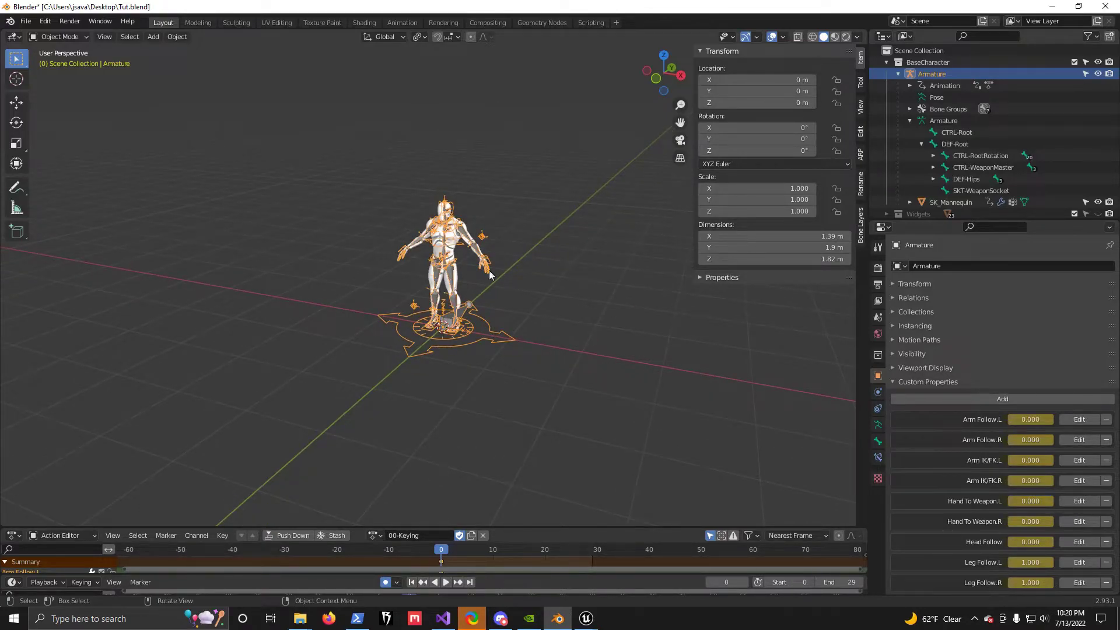
pyautogui.scroll(2, 554, 296)
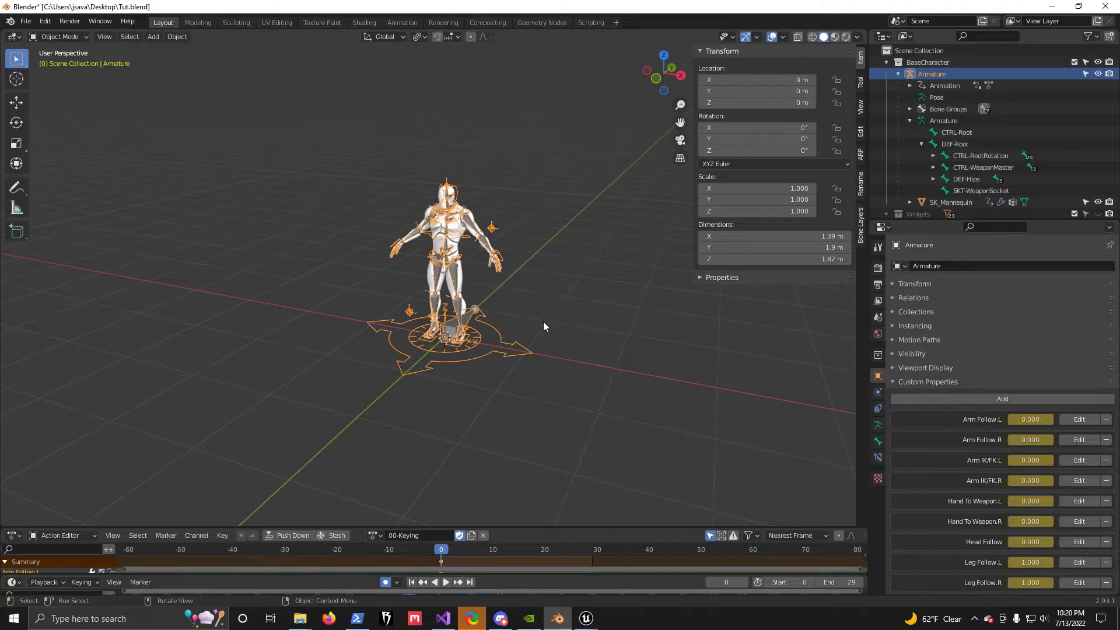
pyautogui.click(564, 299)
pyautogui.click(513, 353)
pyautogui.scroll(-2, 601, 366)
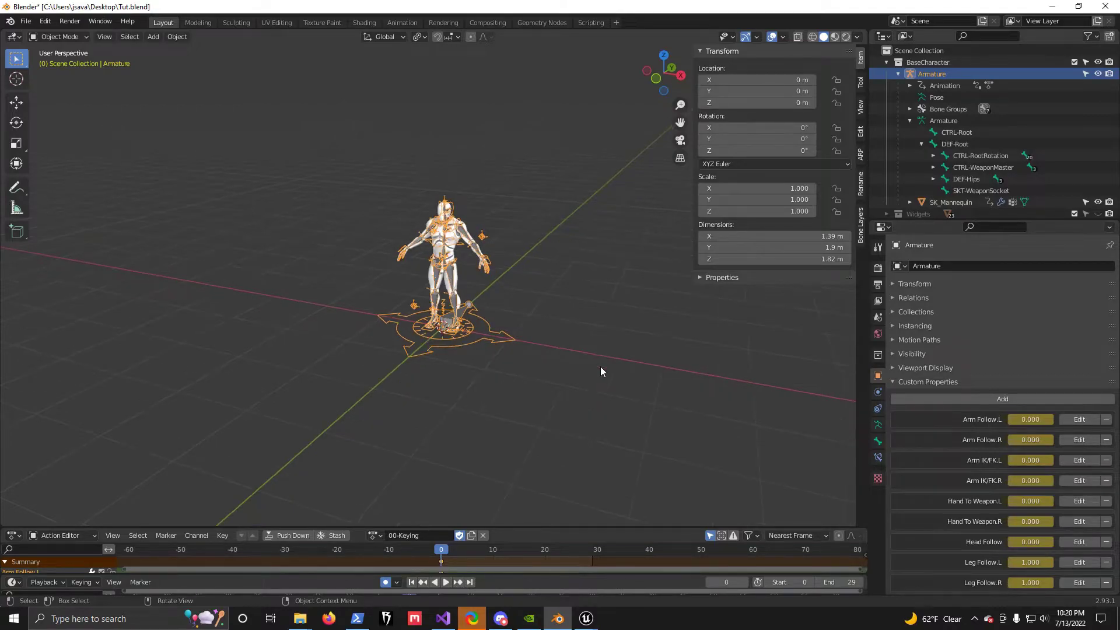
pyautogui.moveTo(593, 375); pyautogui.dragTo(565, 373, button='middle')
pyautogui.scroll(2, 569, 387)
pyautogui.scroll(-3, 569, 386)
# Scale the armature up by a factor of 100 and inspect the enlarged rig around the feet.
pyautogui.click(516, 335)
pyautogui.click(511, 317)
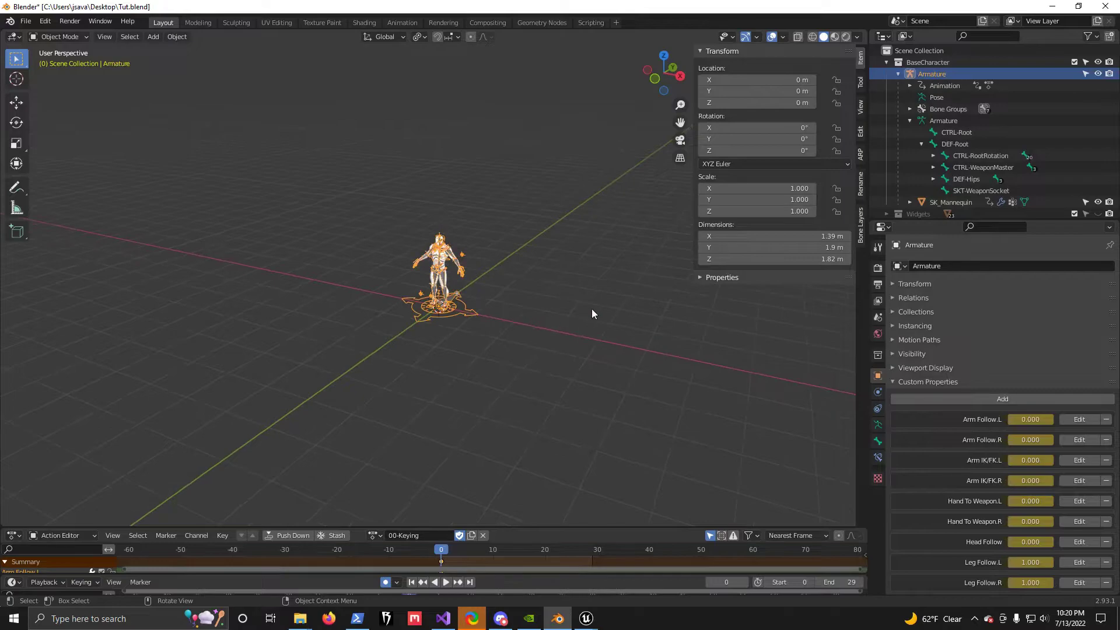
pyautogui.write('s100')
pyautogui.press('Return')
pyautogui.scroll(-5, 534, 307)
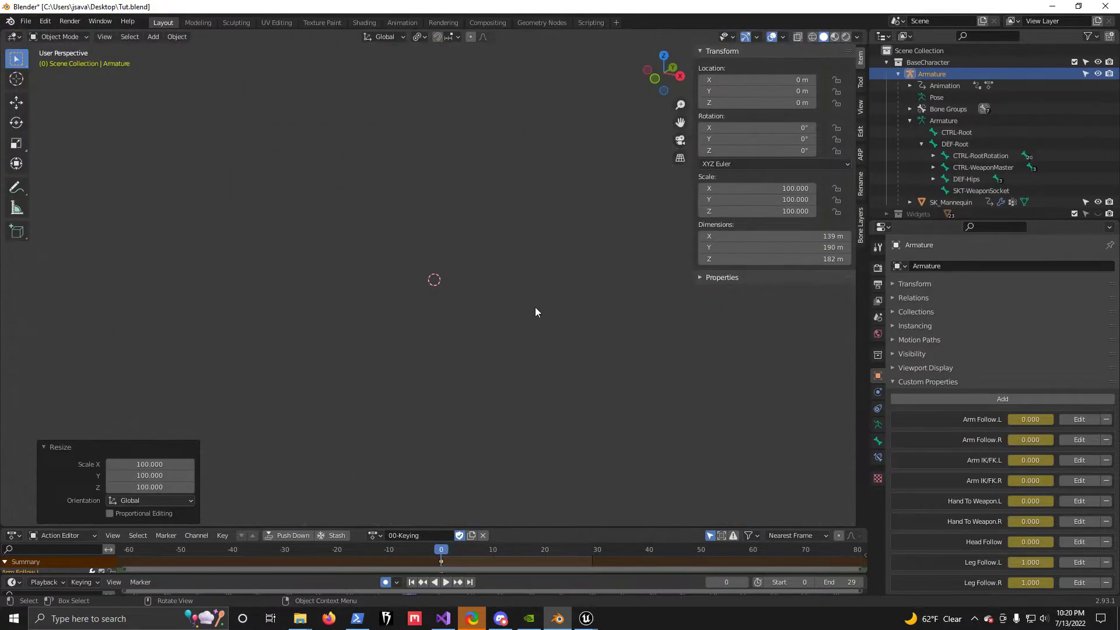
pyautogui.keyDown('shift'); pyautogui.moveTo(584, 108); pyautogui.dragTo(563, 345, button='middle'); pyautogui.keyUp('shift')
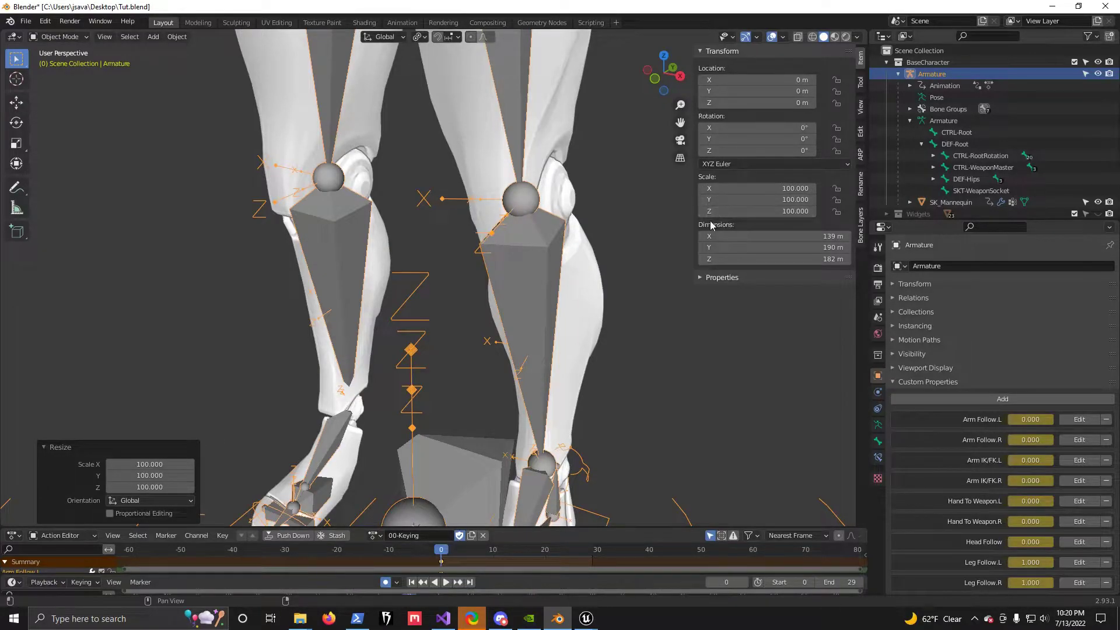
pyautogui.keyDown('shift'); pyautogui.moveTo(590, 422); pyautogui.dragTo(589, 253, button='middle'); pyautogui.keyUp('shift')
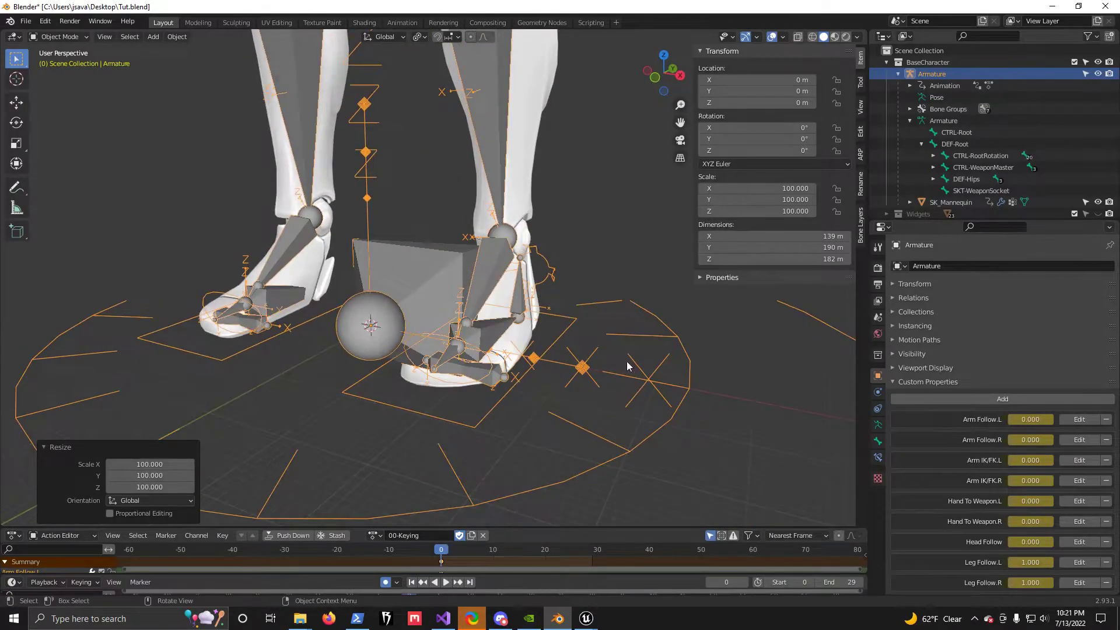
pyautogui.click(700, 401)
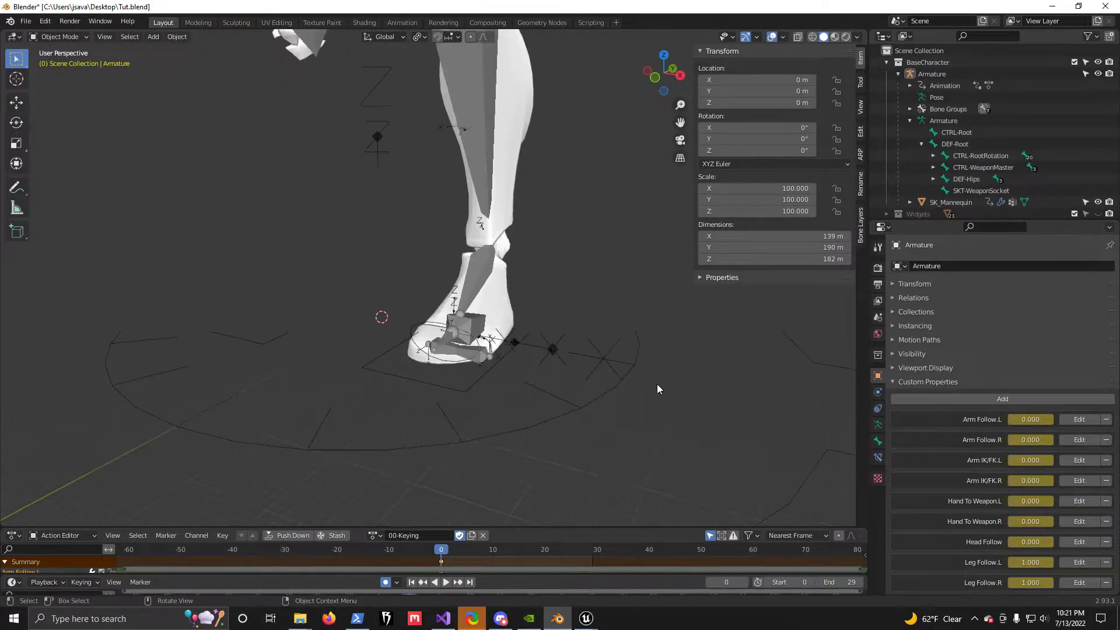
pyautogui.click(630, 368)
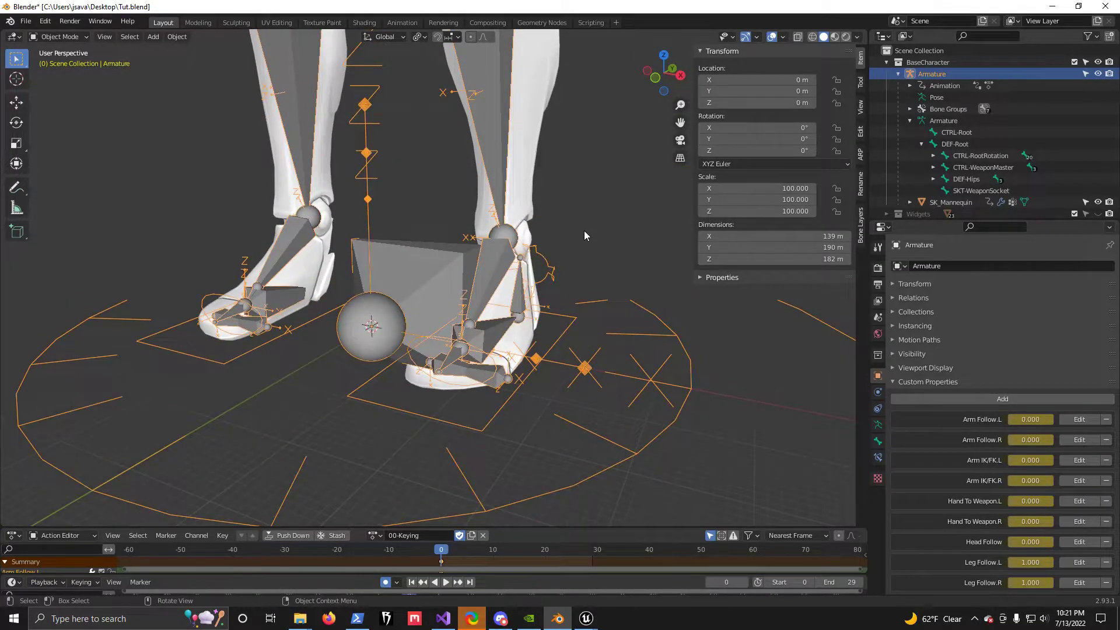
# Try to apply the scale of the enlarged armature and examine how the mannequin mesh responds.
pyautogui.hotkey('ctrl', 'a')
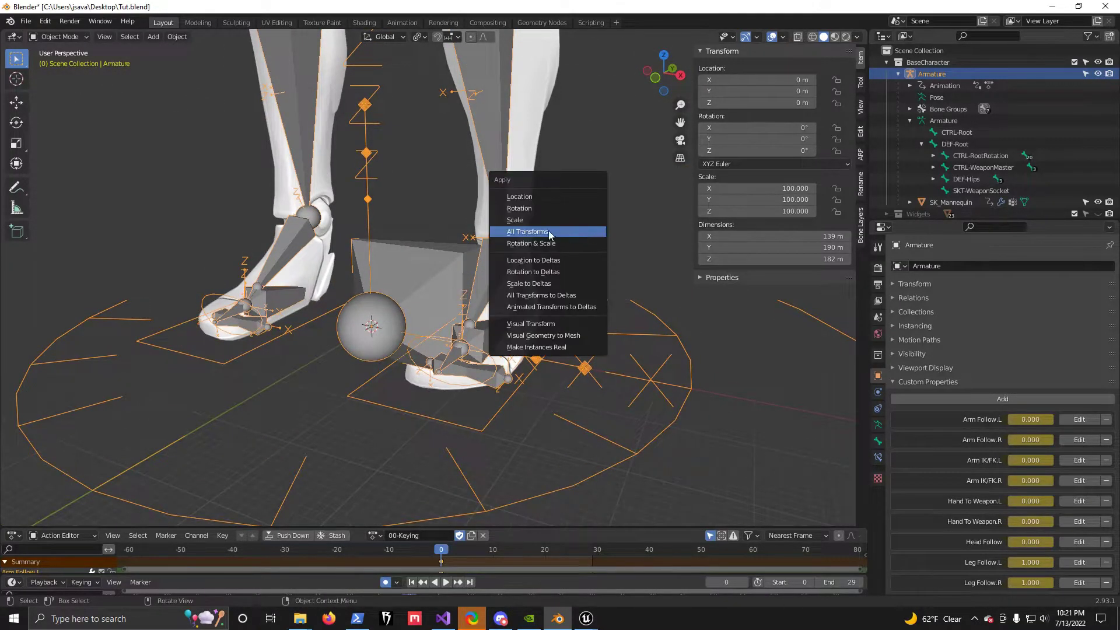
pyautogui.click(535, 221)
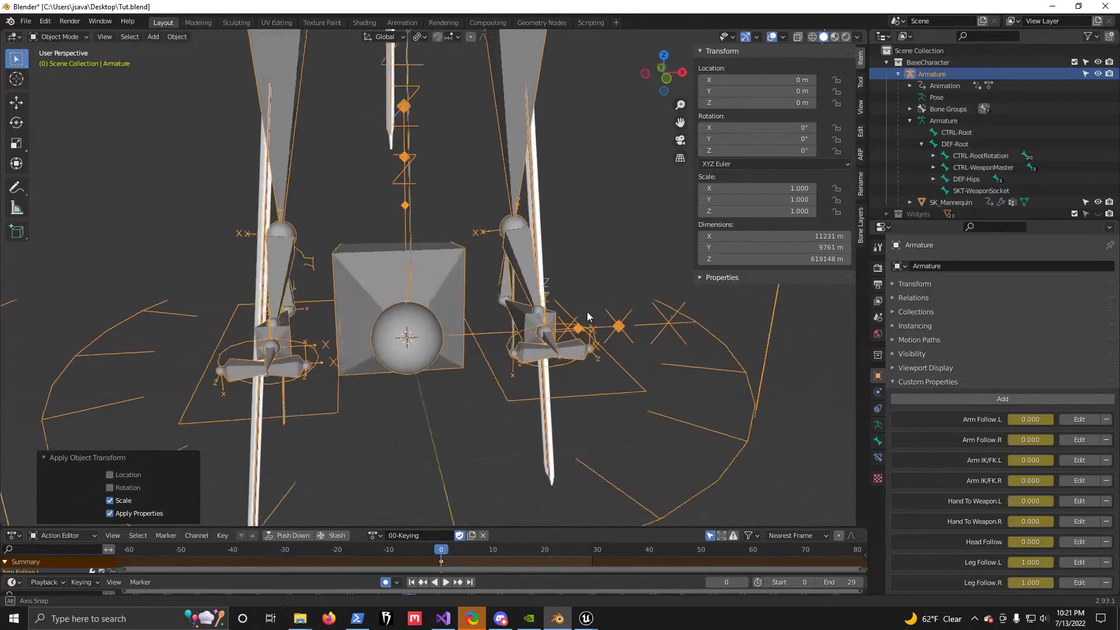
pyautogui.keyDown('shift'); pyautogui.moveTo(596, 306); pyautogui.dragTo(604, 472, button='middle'); pyautogui.keyUp('shift')
pyautogui.keyDown('shift'); pyautogui.moveTo(578, 194); pyautogui.dragTo(583, 420, button='middle'); pyautogui.keyUp('shift')
pyautogui.keyDown('shift'); pyautogui.moveTo(562, 260); pyautogui.dragTo(560, 461, button='middle'); pyautogui.keyUp('shift')
pyautogui.scroll(3, 560, 258)
pyautogui.moveTo(571, 249); pyautogui.dragTo(585, 201, button='middle')
# Undo the applied scale and the 100 times enlargement, and frame the armature in the view.
pyautogui.hotkey('ctrl', 'z')
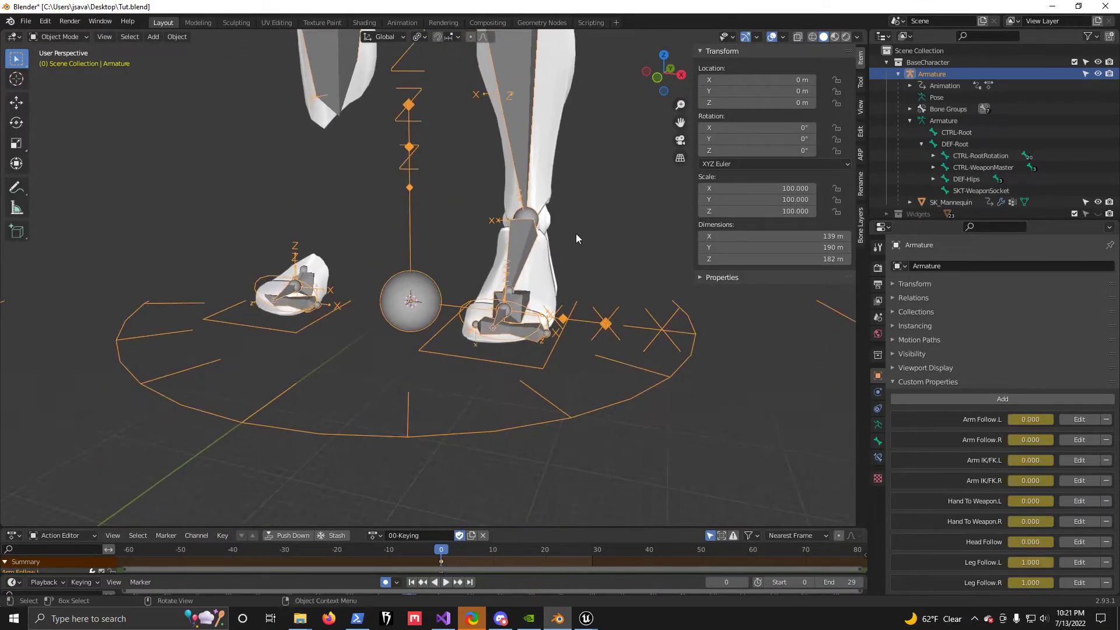
pyautogui.click(564, 249)
pyautogui.hotkey('ctrl', 'z')
pyautogui.hotkey('ctrl', 'z')
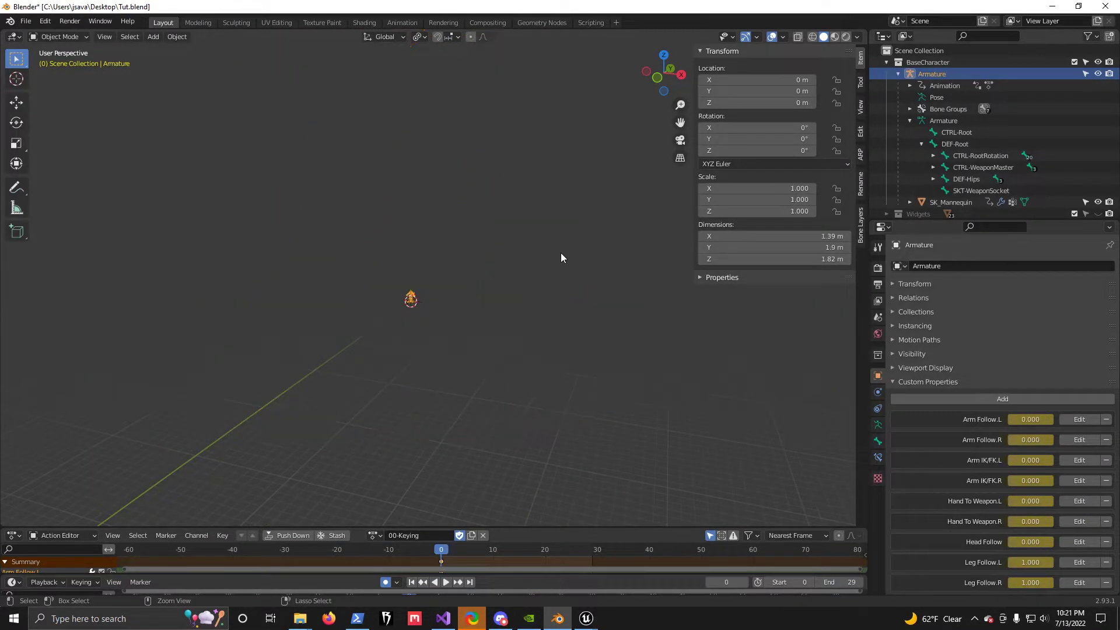
pyautogui.scroll(3, 488, 299)
pyautogui.press('KP_Decimal')
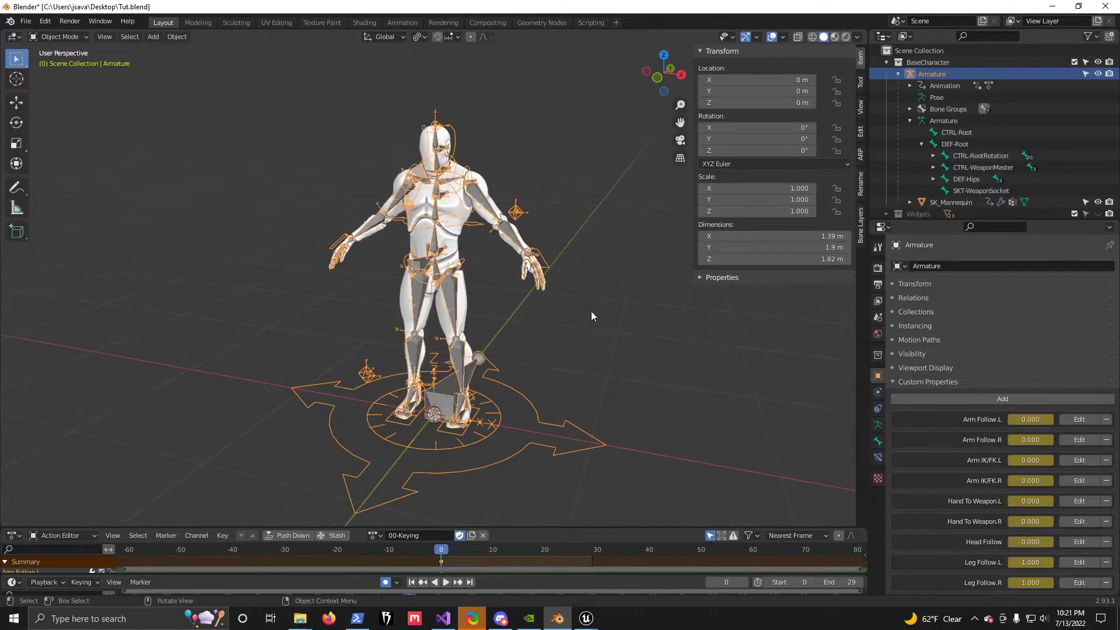
pyautogui.click(635, 331)
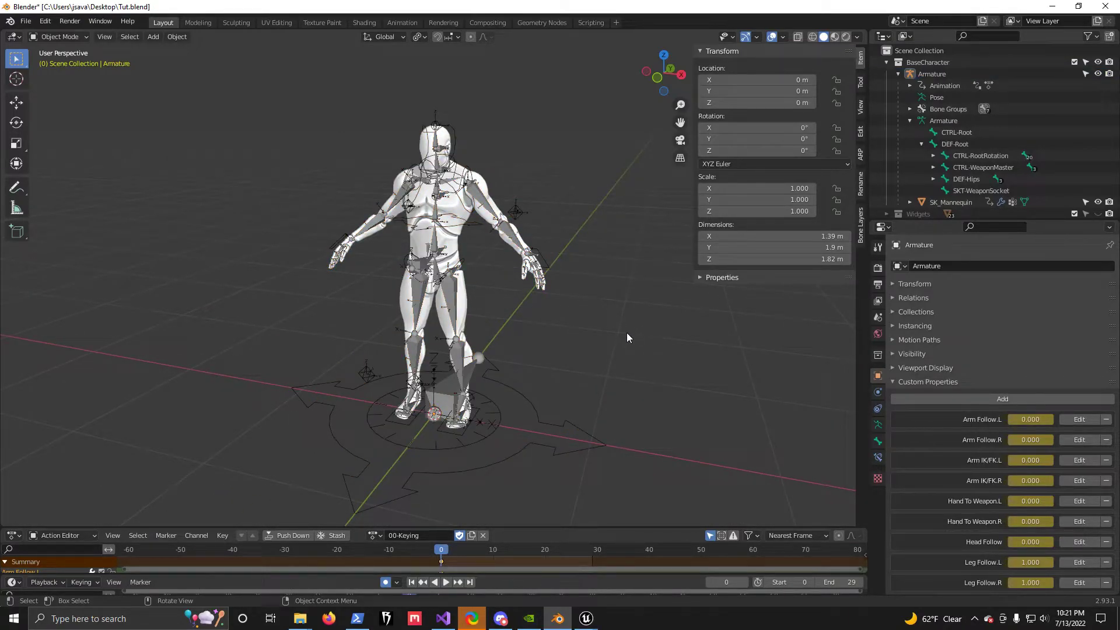
pyautogui.moveTo(671, 340); pyautogui.dragTo(644, 347, button='middle')
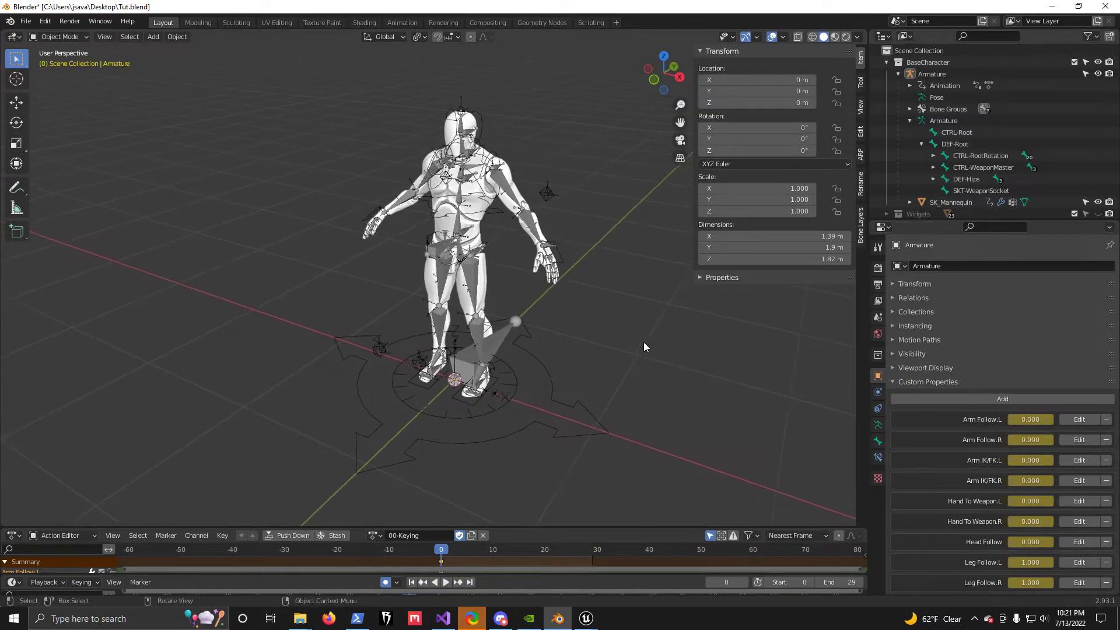
pyautogui.click(547, 367)
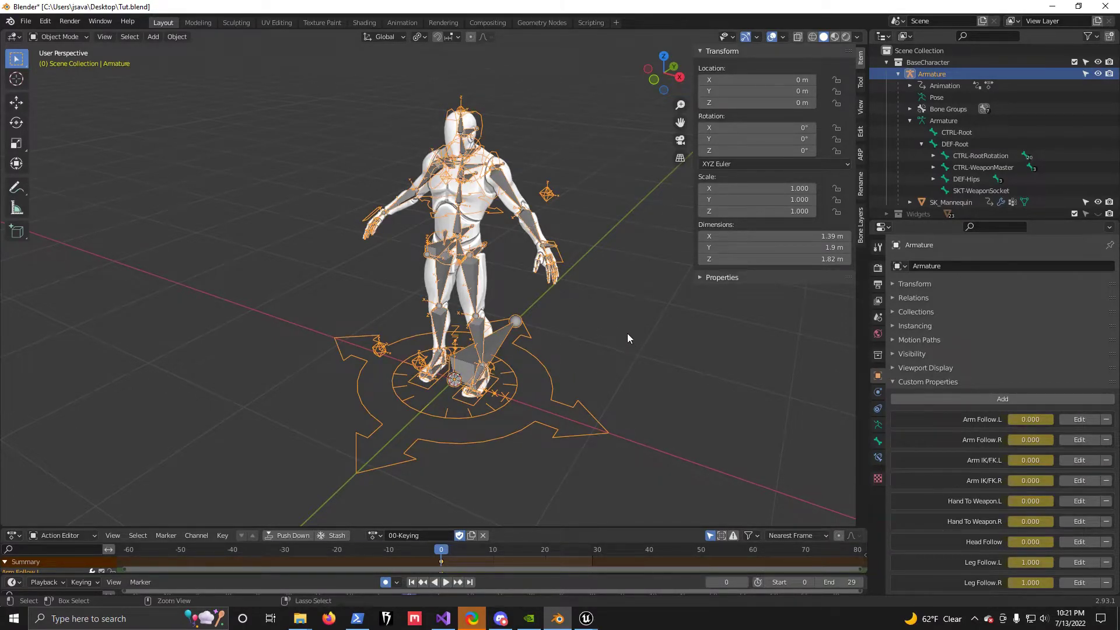
# In Pose Mode, scale the CTRL-Root bone by 100 and bring the enlarged rig into view.
pyautogui.hotkey('ctrl', 'Tab')
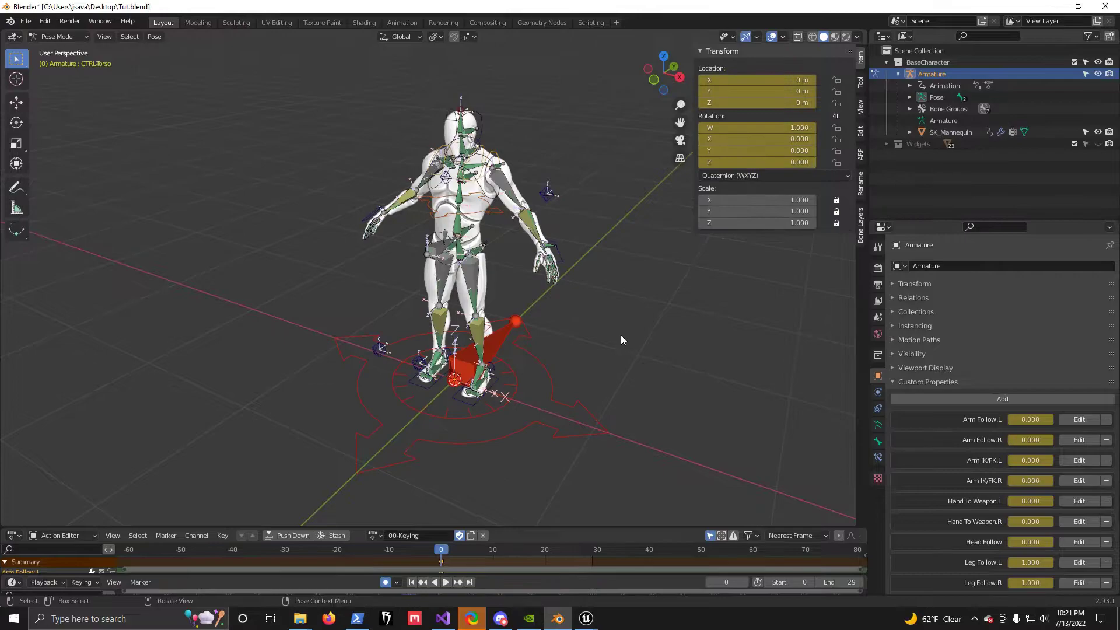
pyautogui.click(546, 369)
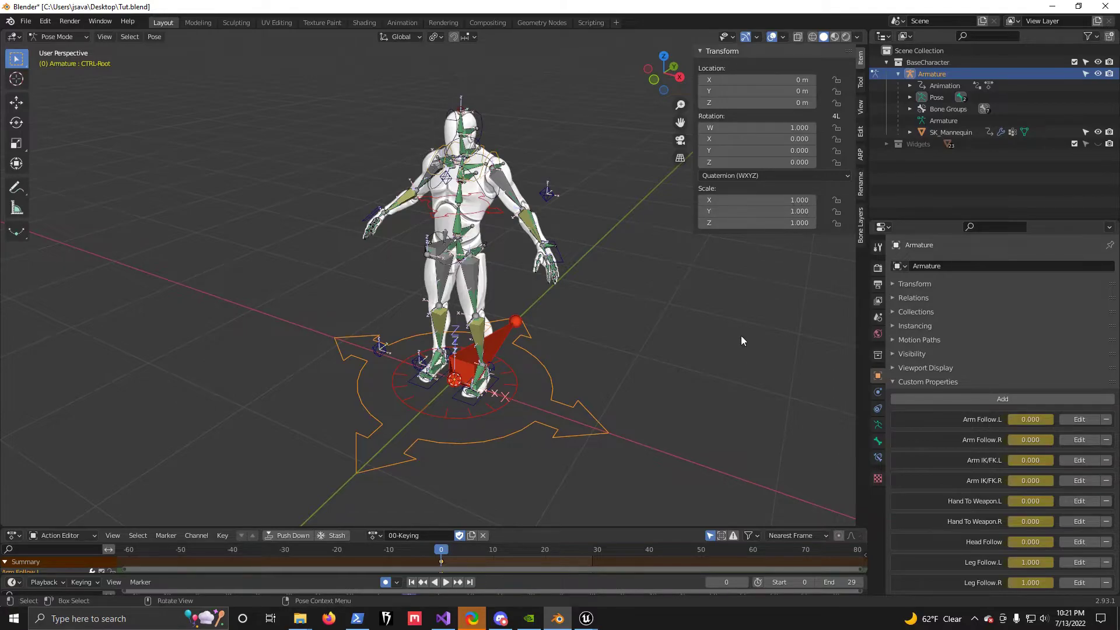
pyautogui.write('s100')
pyautogui.press('Return')
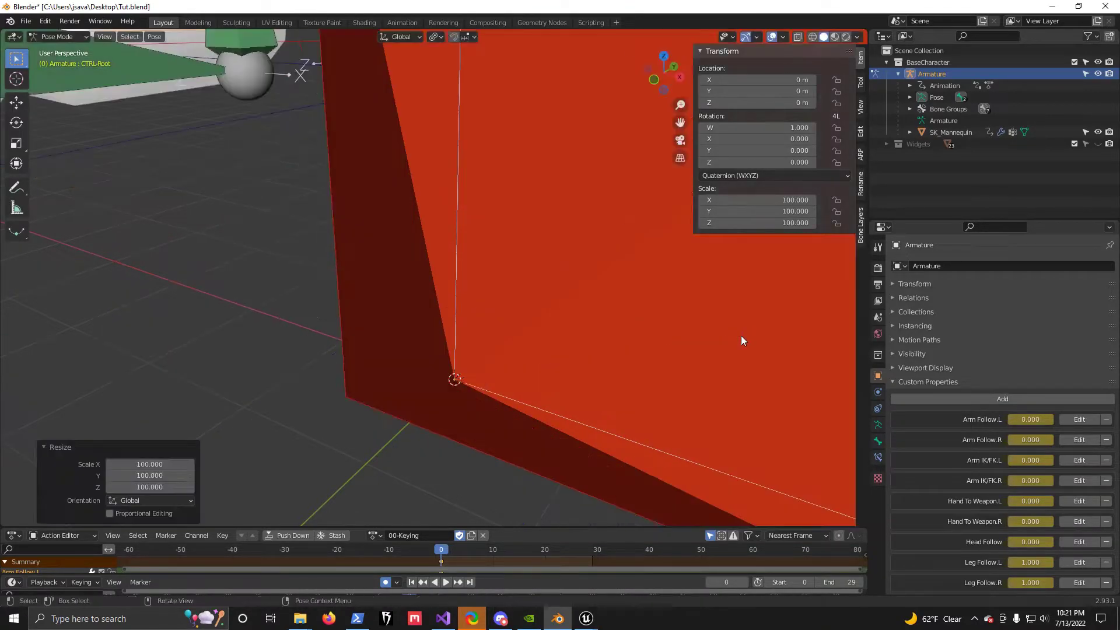
pyautogui.press('KP_Decimal')
pyautogui.scroll(-8, 541, 316)
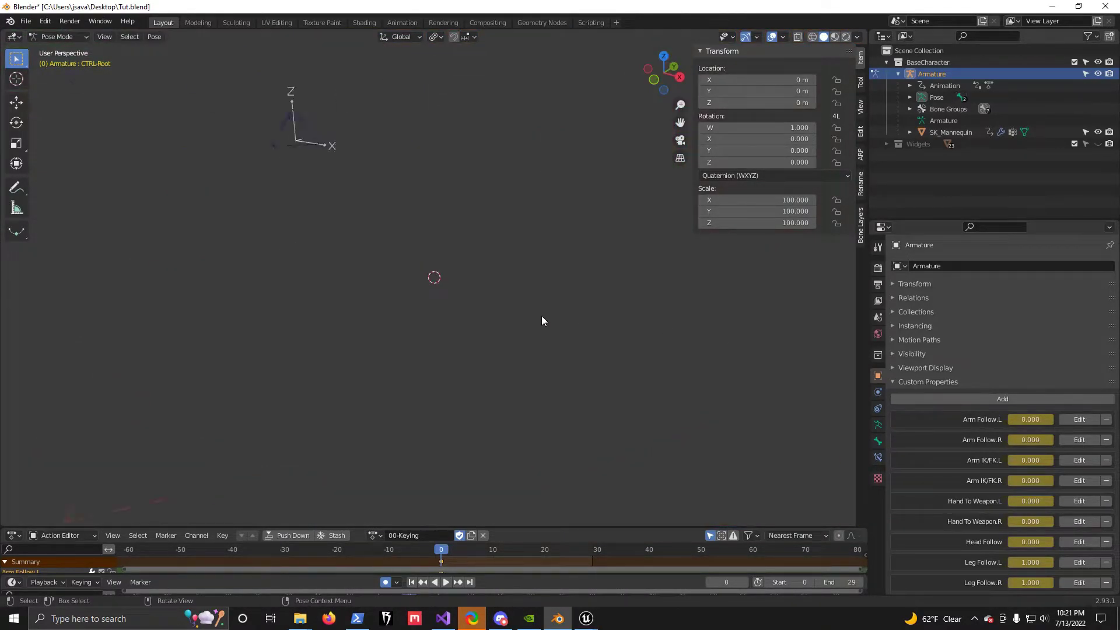
pyautogui.keyDown('shift'); pyautogui.scroll(5, 546, 345); pyautogui.keyUp('shift')
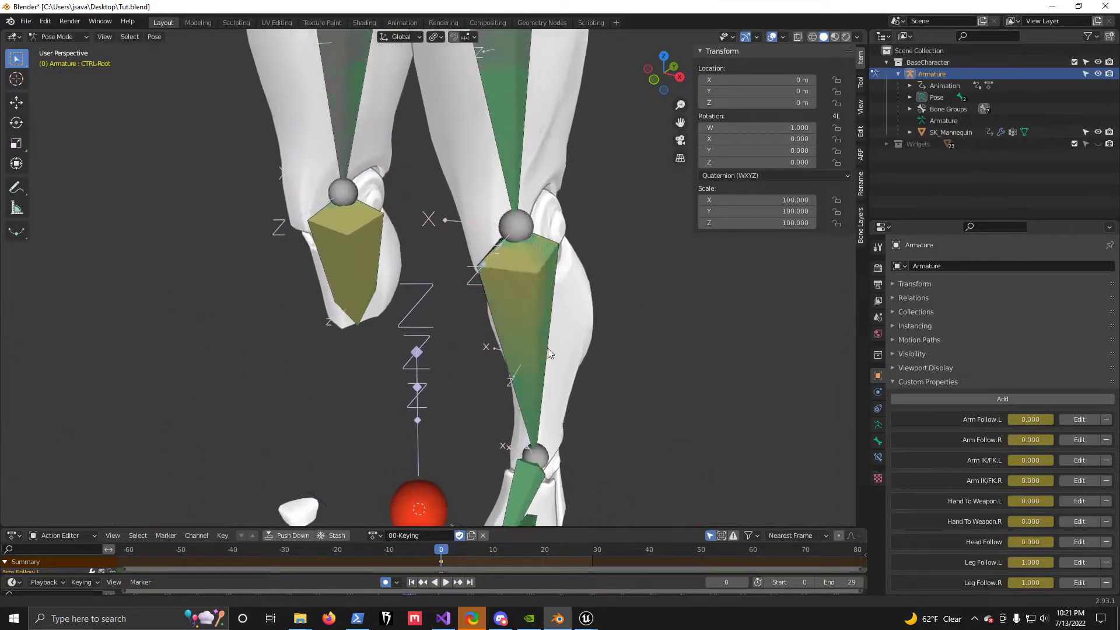
# Set the viewport's clip start to 10 m and clip end to 10000 m.
pyautogui.click(860, 107)
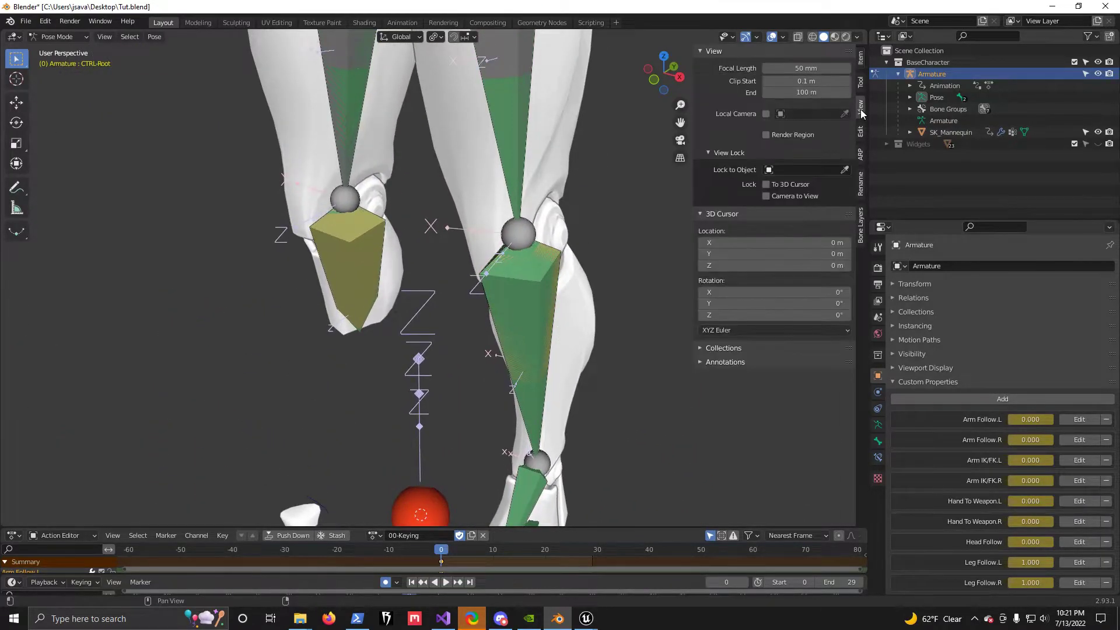
pyautogui.click(823, 80)
pyautogui.press('BackSpace')
pyautogui.write('10')
pyautogui.press('Return')
pyautogui.click(820, 92)
pyautogui.press('BackSpace')
pyautogui.write('10000')
pyautogui.press('Return')
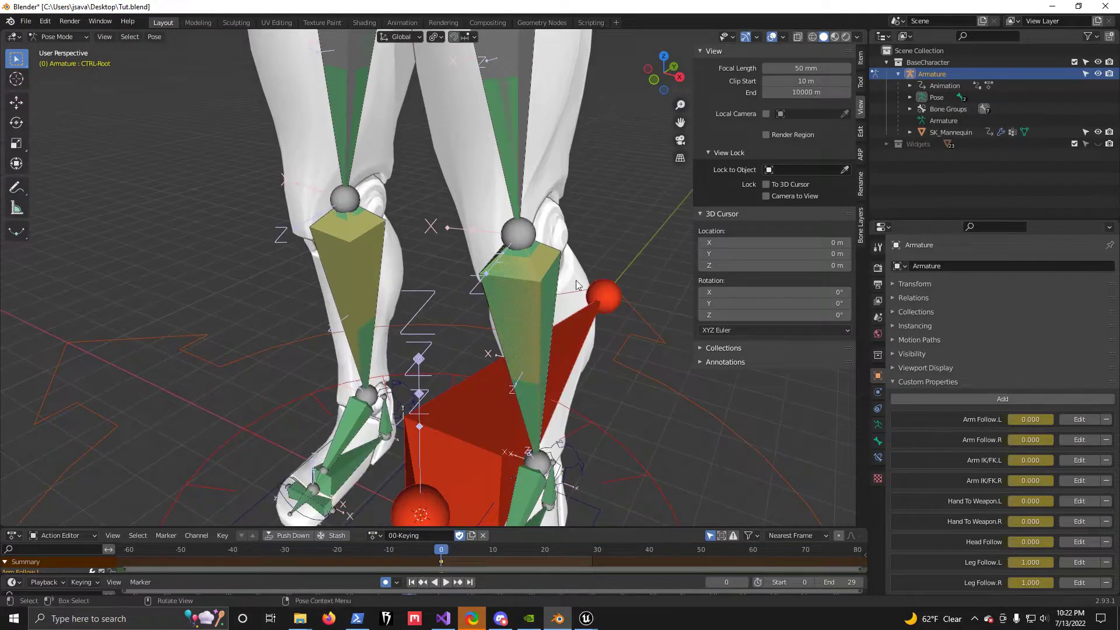
# Examine the enlarged rig as a whole alongside the scale values of the CTRL-Root bone.
pyautogui.scroll(-5, 640, 209)
pyautogui.keyDown('shift'); pyautogui.moveTo(611, 175); pyautogui.dragTo(573, 300, button='middle'); pyautogui.keyUp('shift')
pyautogui.scroll(-1, 608, 290)
pyautogui.keyDown('shift'); pyautogui.moveTo(566, 342); pyautogui.dragTo(578, 282, button='middle'); pyautogui.keyUp('shift')
pyautogui.click(576, 396)
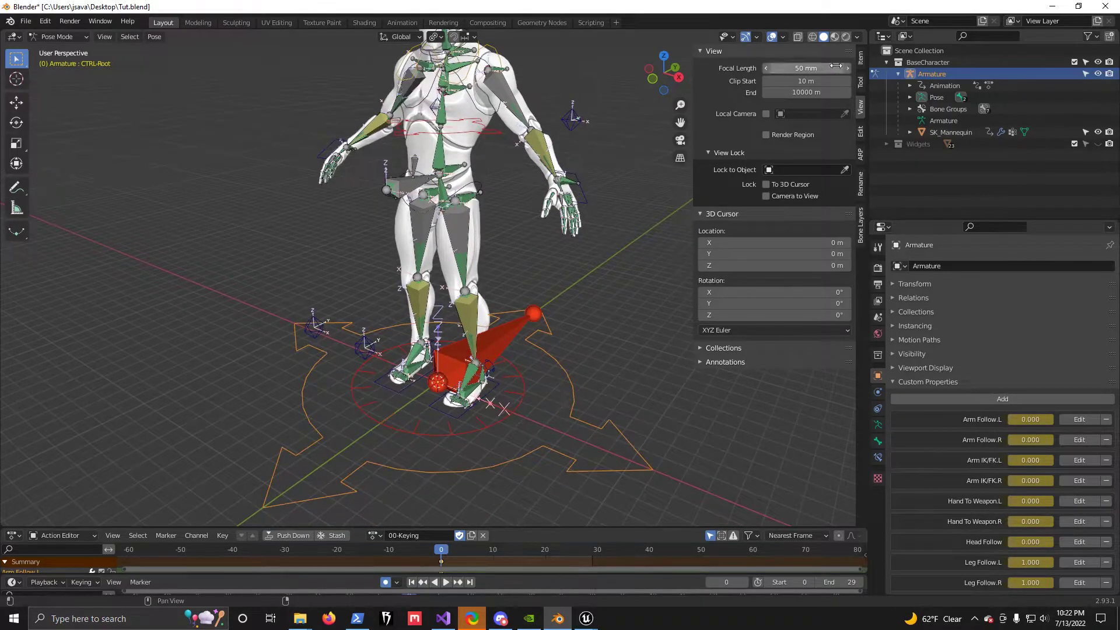
pyautogui.click(858, 56)
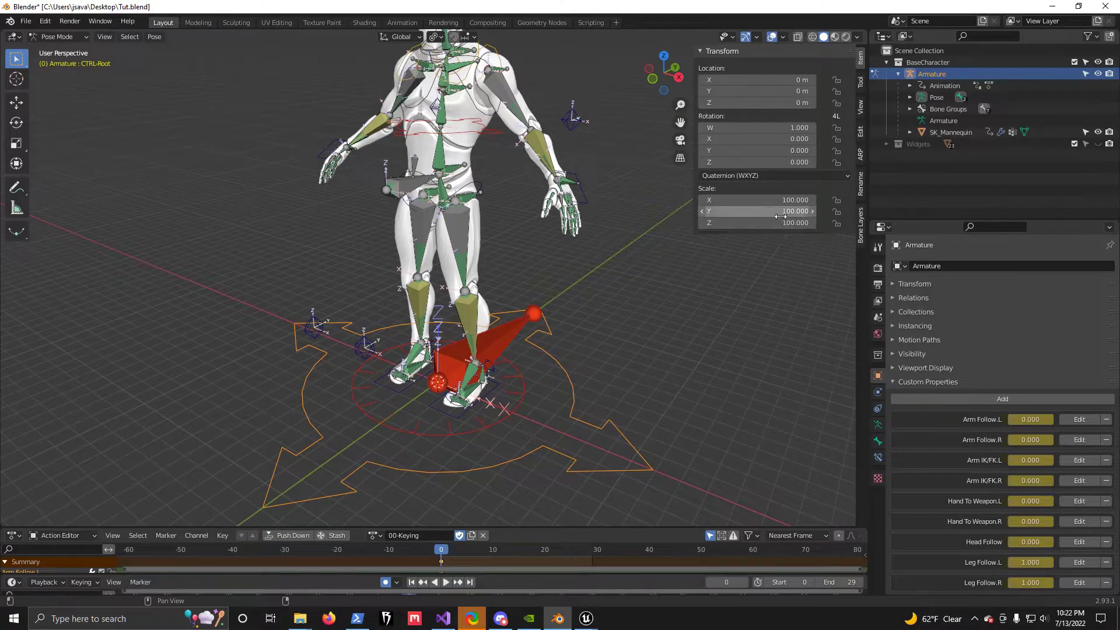
pyautogui.scroll(2, 652, 317)
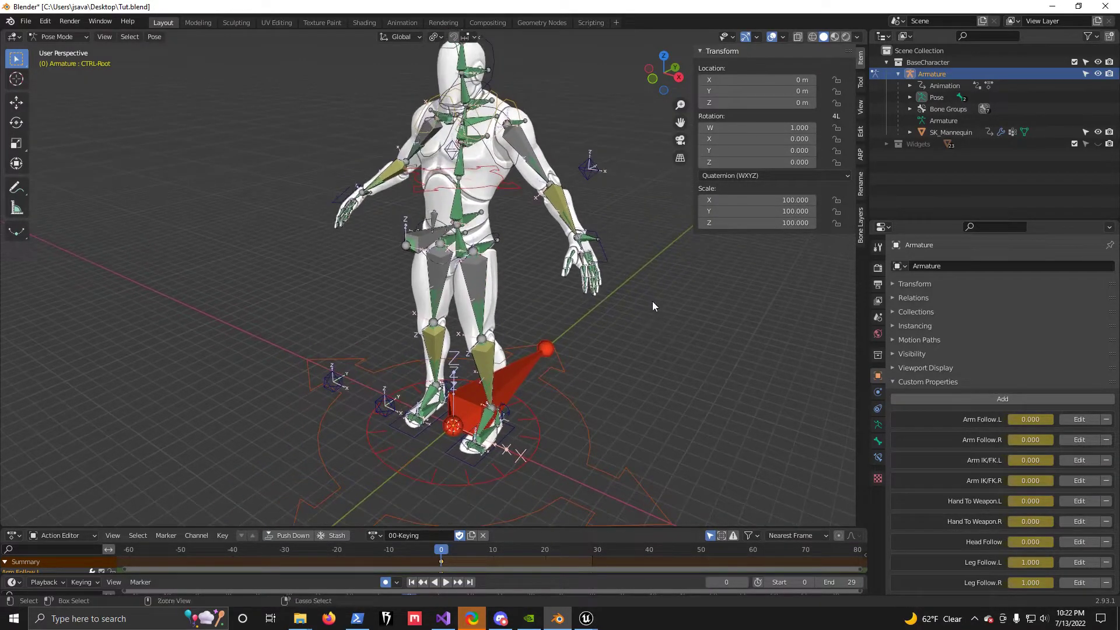
pyautogui.scroll(1, 653, 313)
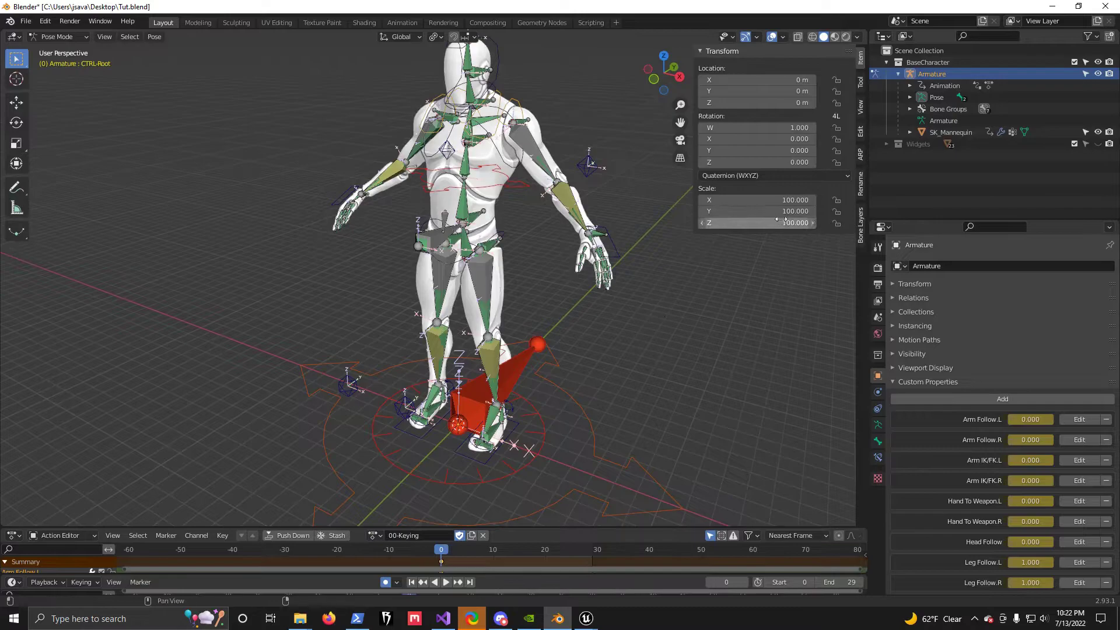
# Try to apply the enlarged pose as the rest pose while the mannequin is still bound, and undo it.
pyautogui.click(592, 419)
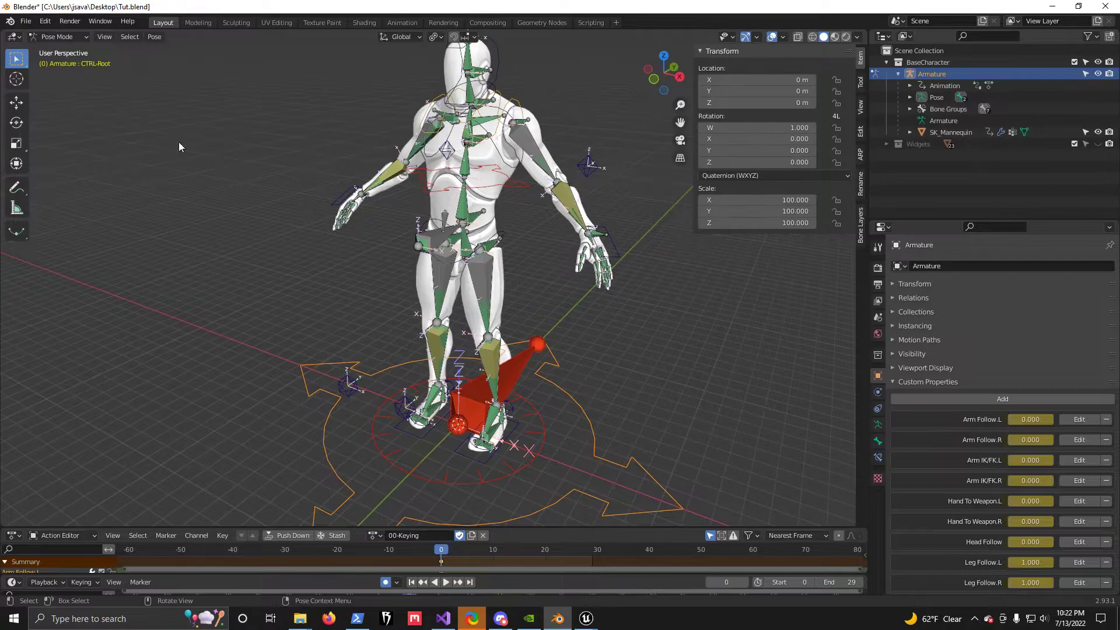
pyautogui.click(154, 37)
pyautogui.moveTo(164, 74)
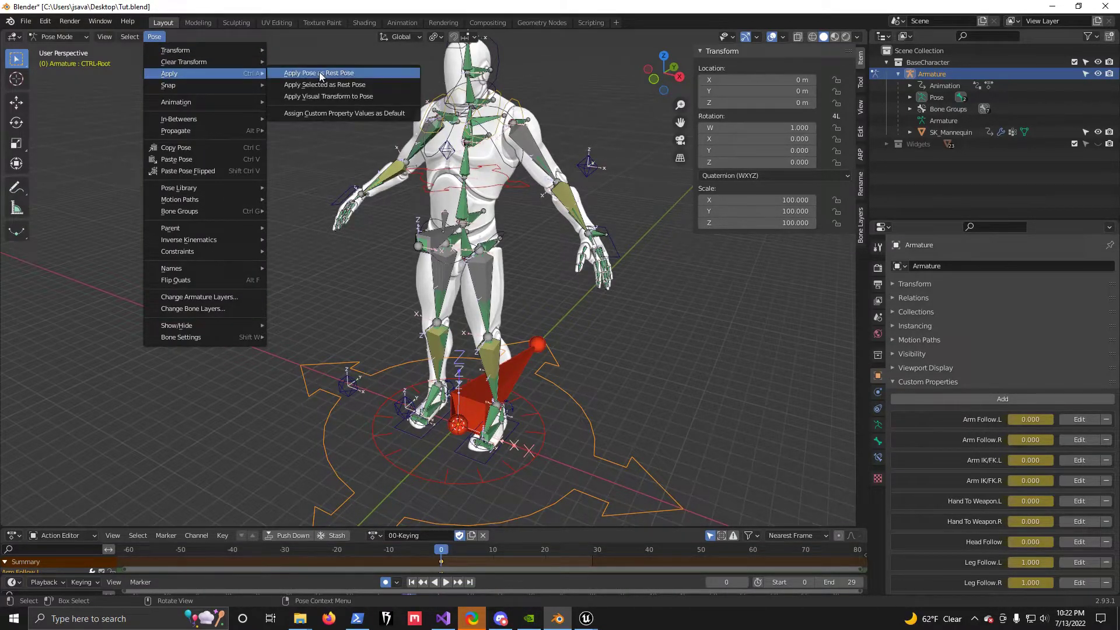
pyautogui.click(367, 74)
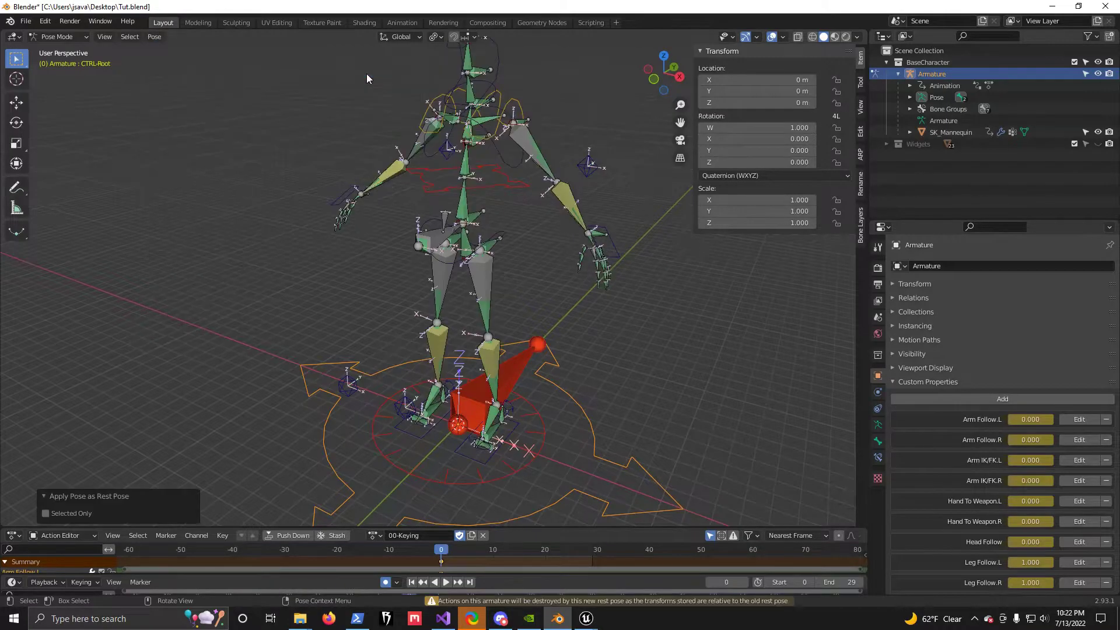
pyautogui.moveTo(260, 271); pyautogui.dragTo(293, 240, button='middle')
pyautogui.hotkey('ctrl', 'z')
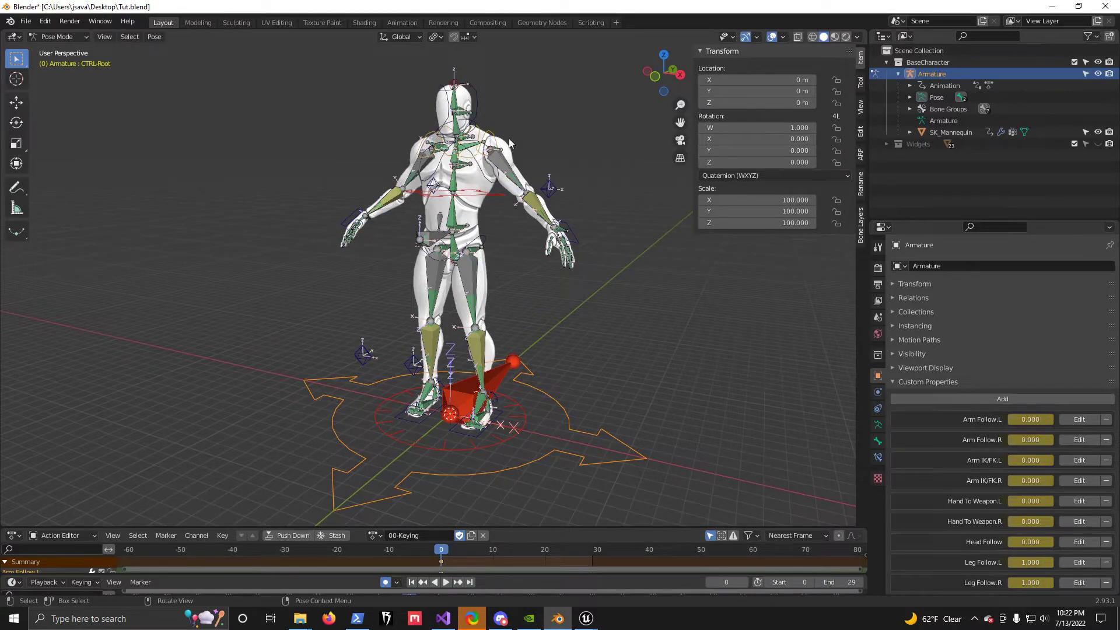
# Return to Object Mode and clear the parent of the SK_Mannequin mesh while keeping its transformation.
pyautogui.moveTo(575, 401); pyautogui.dragTo(617, 363, button='middle')
pyautogui.click(612, 368)
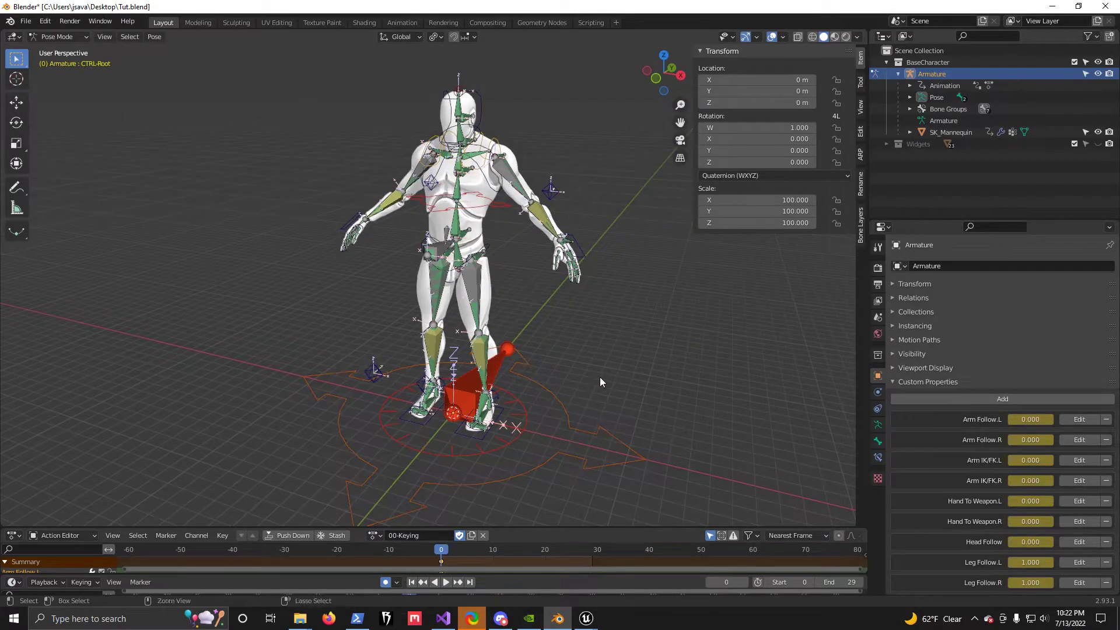
pyautogui.hotkey('ctrl', 'Tab')
pyautogui.click(633, 358)
pyautogui.keyDown('shift'); pyautogui.moveTo(636, 359); pyautogui.dragTo(562, 260, button='middle'); pyautogui.keyUp('shift')
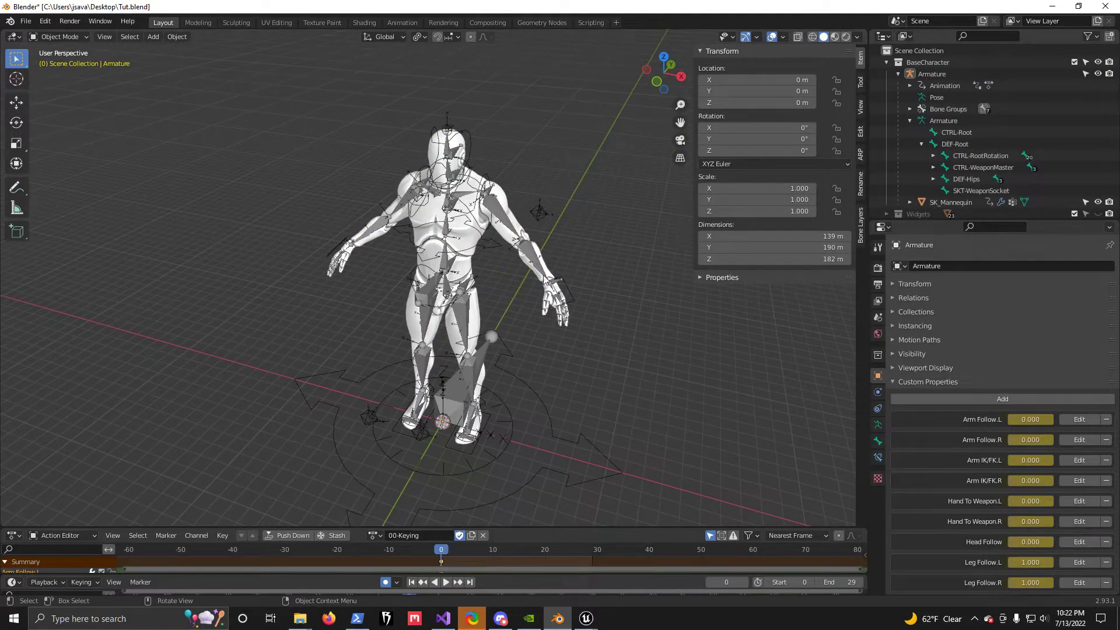
pyautogui.click(505, 192)
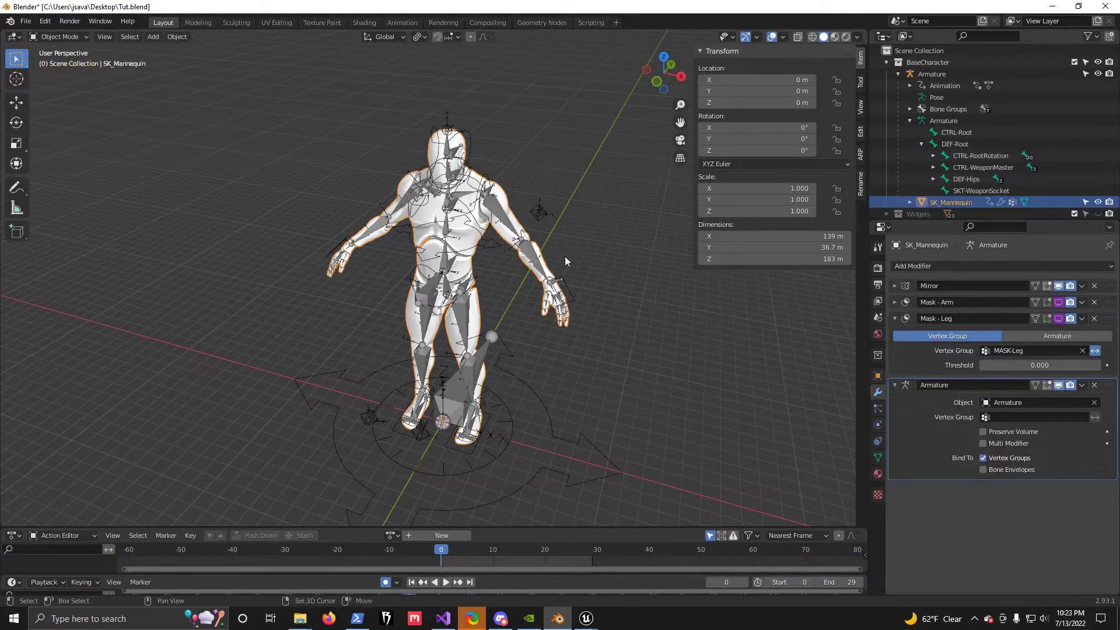
pyautogui.moveTo(565, 257); pyautogui.dragTo(568, 234, button='middle')
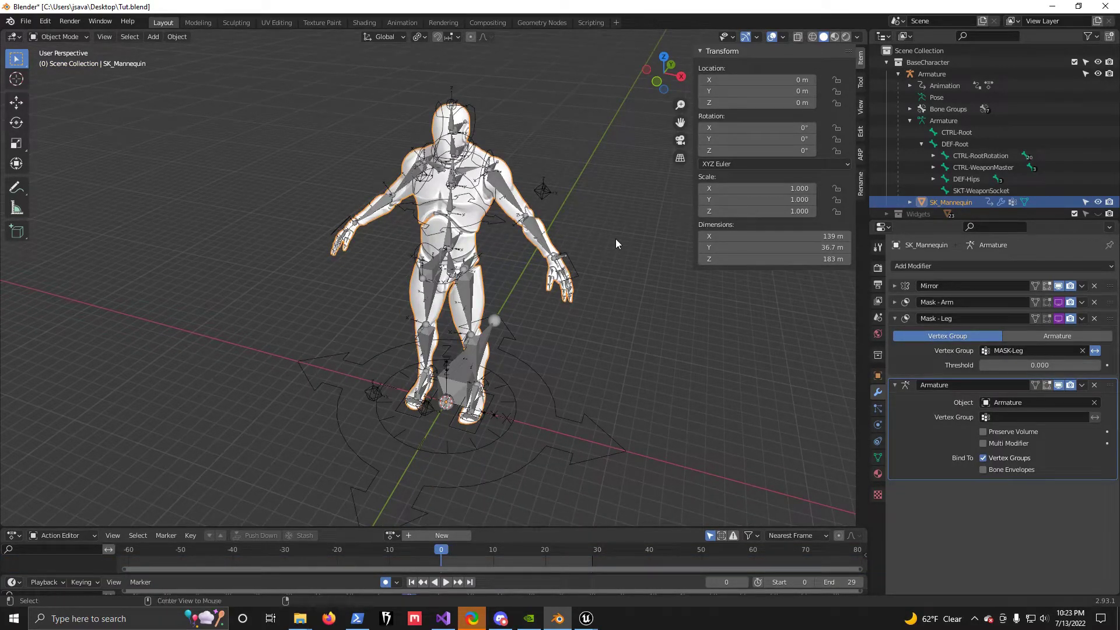
pyautogui.hotkey('alt', 'p')
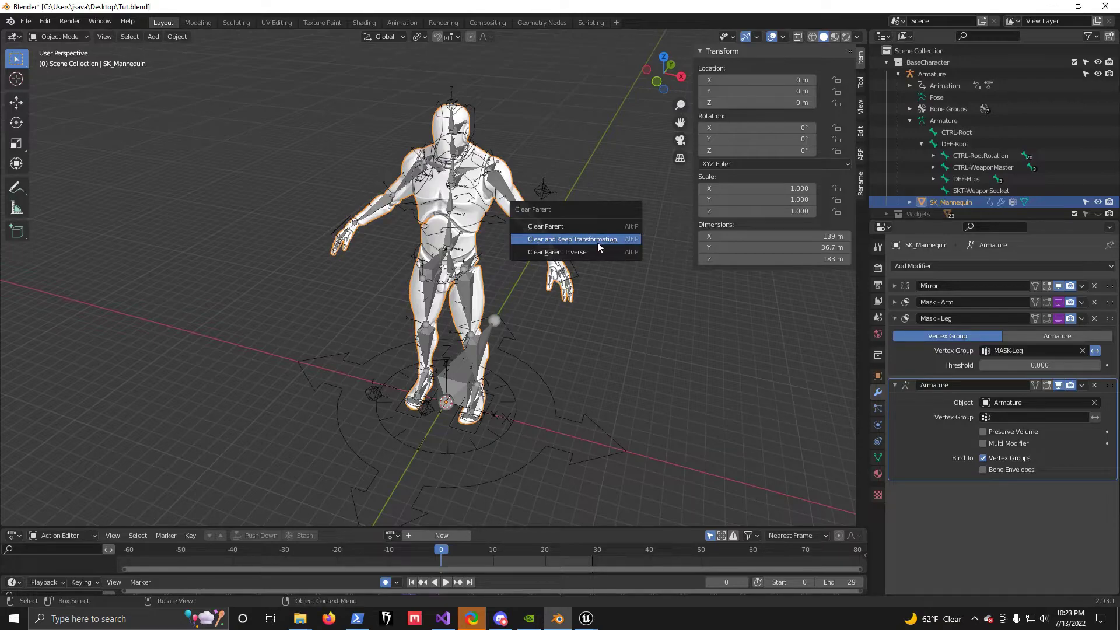
pyautogui.click(607, 240)
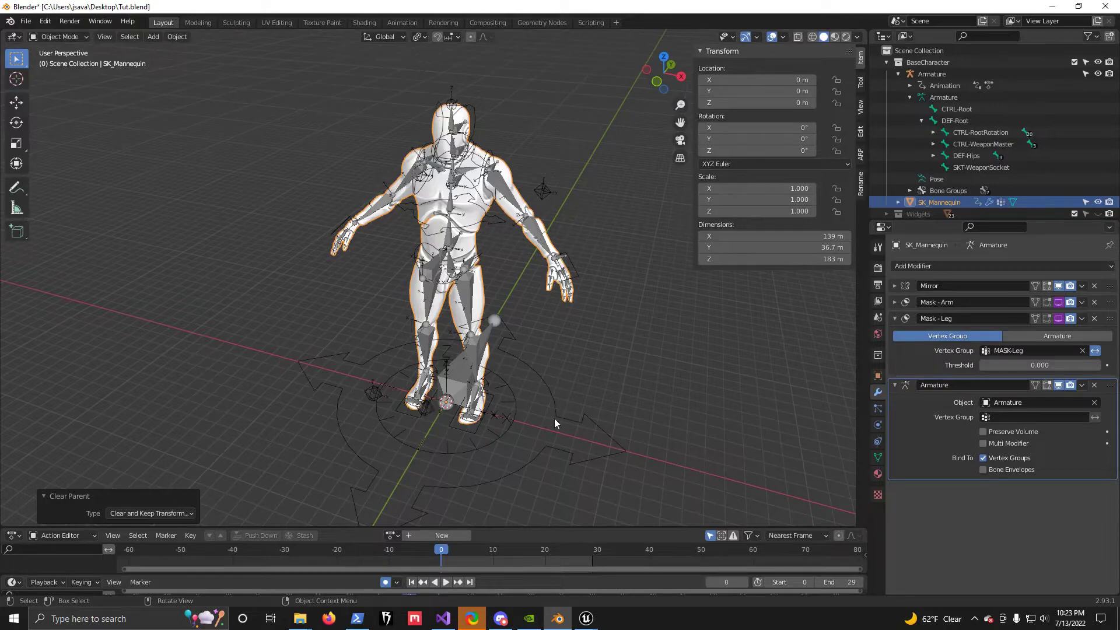
# Apply the Armature modifier on the SK_Mannequin mesh and deselect the mesh.
pyautogui.click(748, 374)
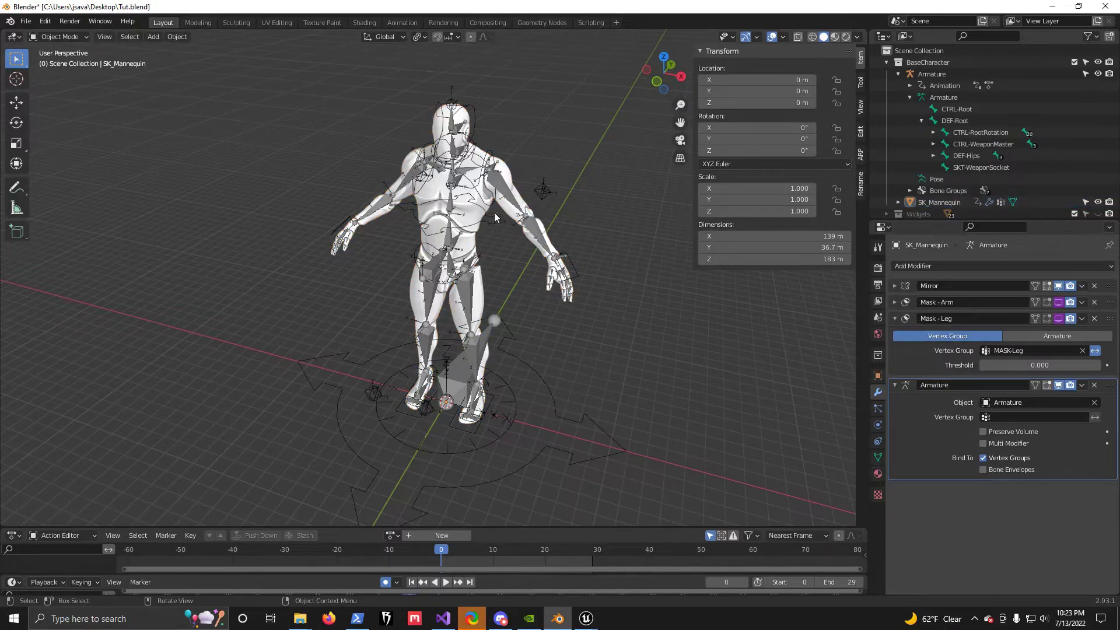
pyautogui.click(506, 171)
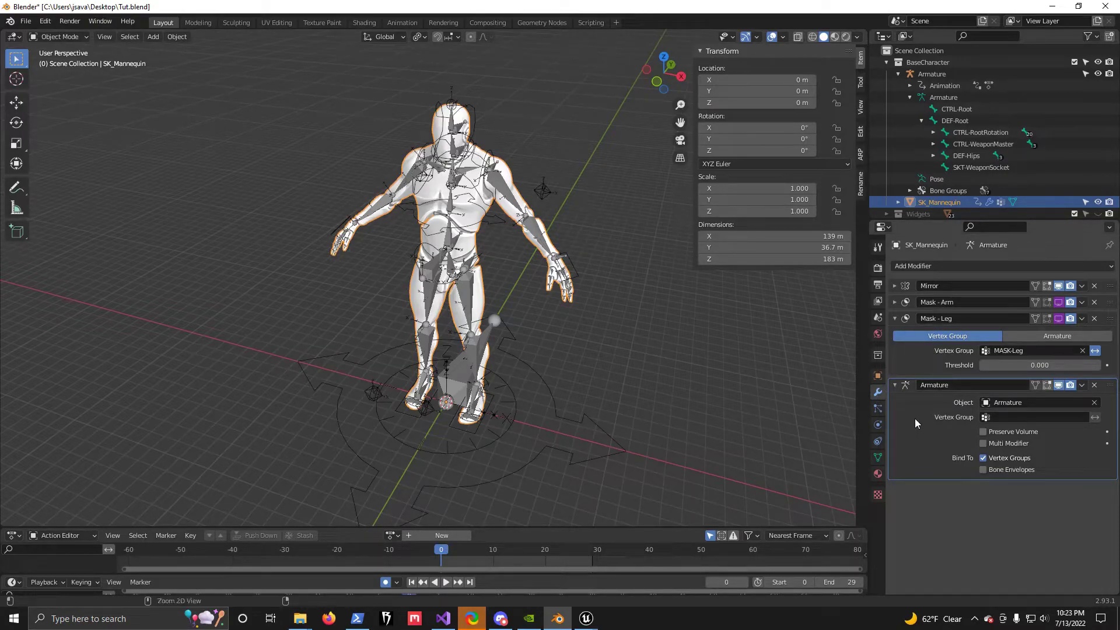
pyautogui.hotkey('ctrl', 'a')
pyautogui.click(736, 383)
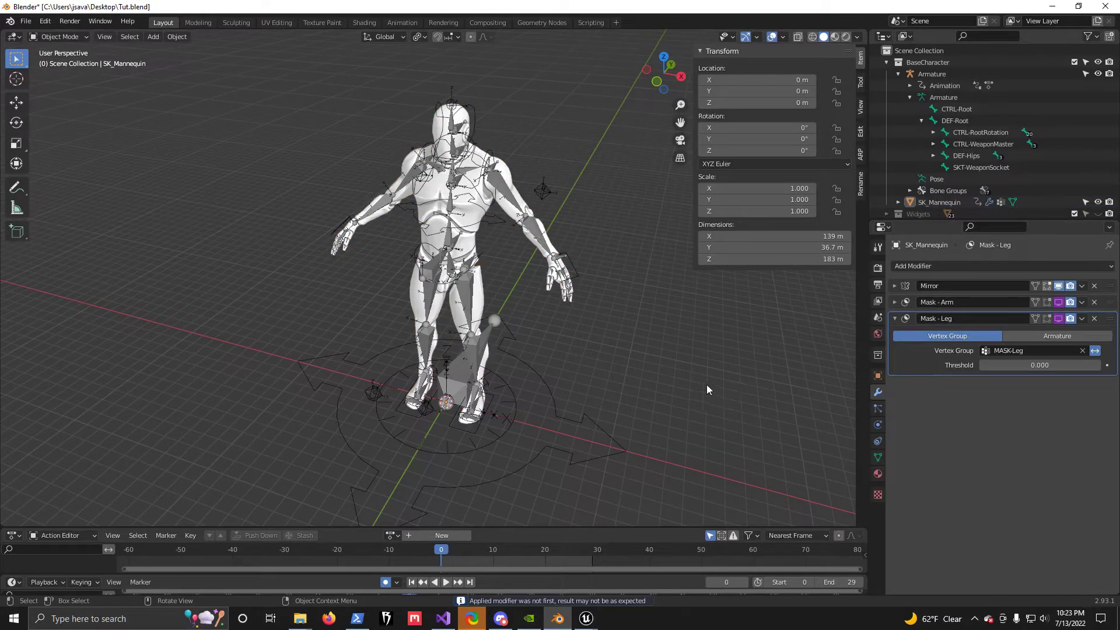
# Select the armature and, in Pose Mode, apply its enlarged pose as the rest pose.
pyautogui.click(538, 375)
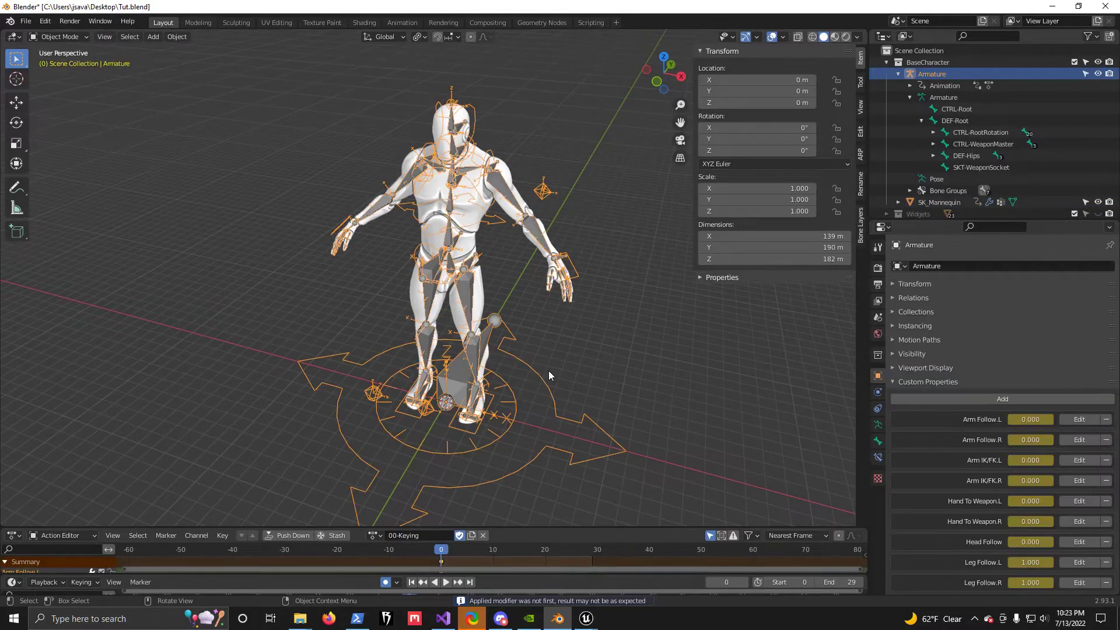
pyautogui.moveTo(597, 369)
pyautogui.mouseDown(button='middle')
pyautogui.moveTo(583, 359)
pyautogui.moveTo(579, 378)
pyautogui.mouseUp(button='middle')
pyautogui.hotkey('ctrl', 'Tab')
pyautogui.click(550, 393)
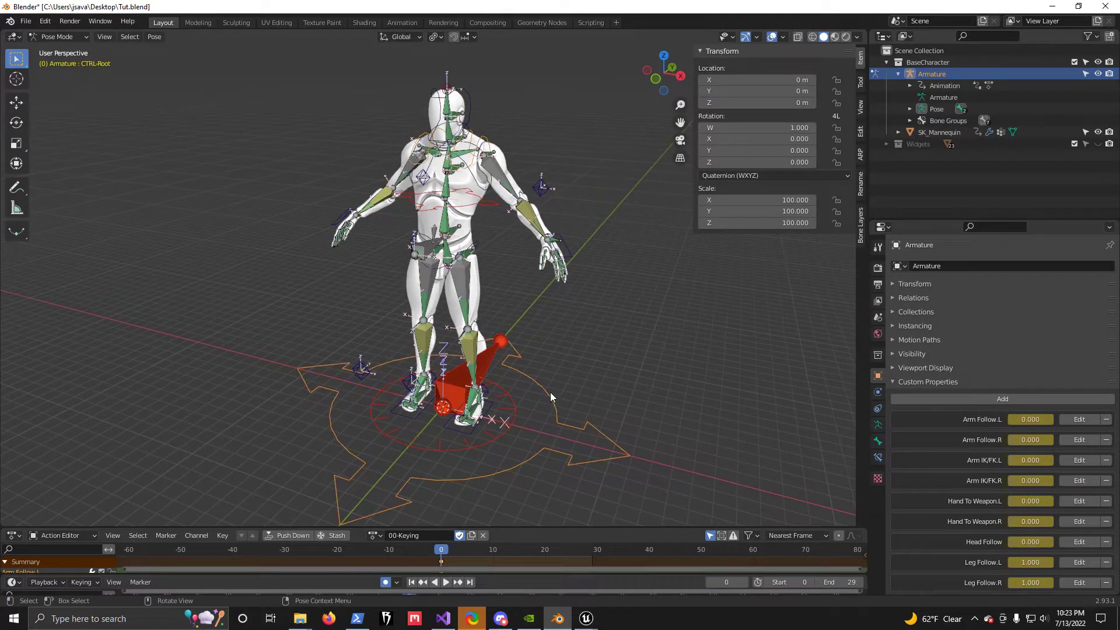
pyautogui.click(153, 37)
pyautogui.moveTo(172, 87)
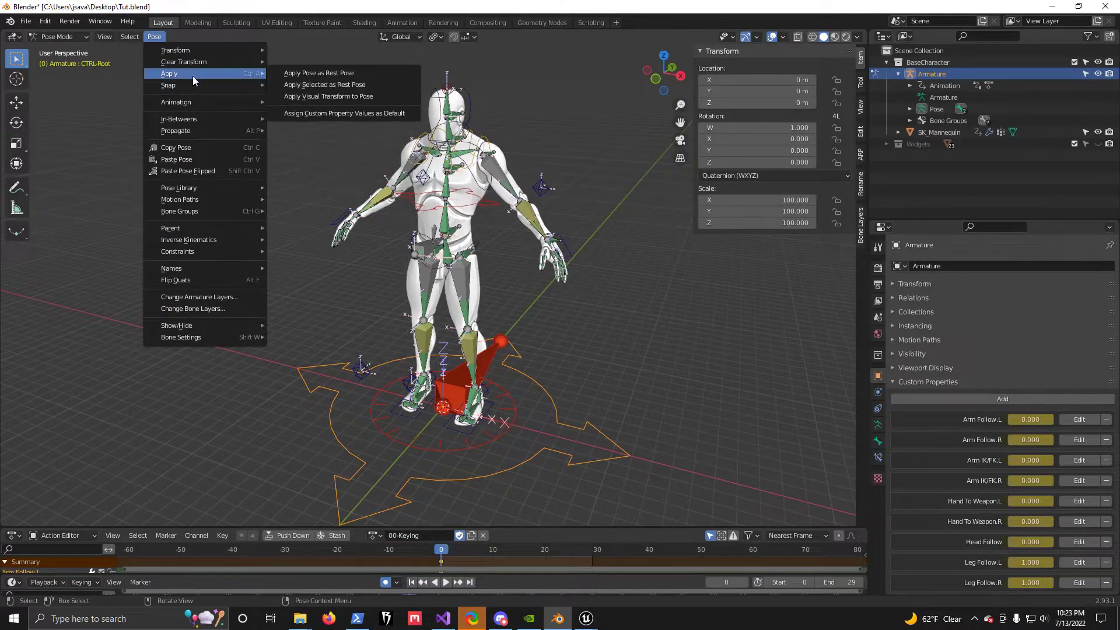
pyautogui.click(316, 73)
pyautogui.moveTo(673, 287); pyautogui.dragTo(691, 296, button='middle')
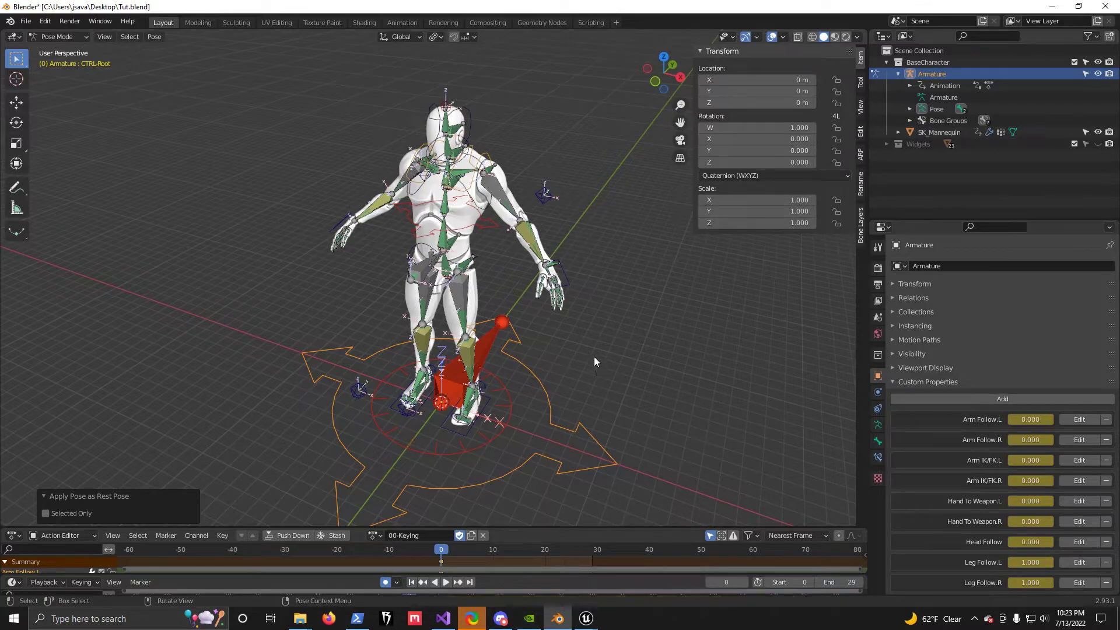
# In Object Mode, parent the SK_Mannequin mesh to the armature with Armature Deform.
pyautogui.hotkey('ctrl', 'Tab')
pyautogui.click(517, 197)
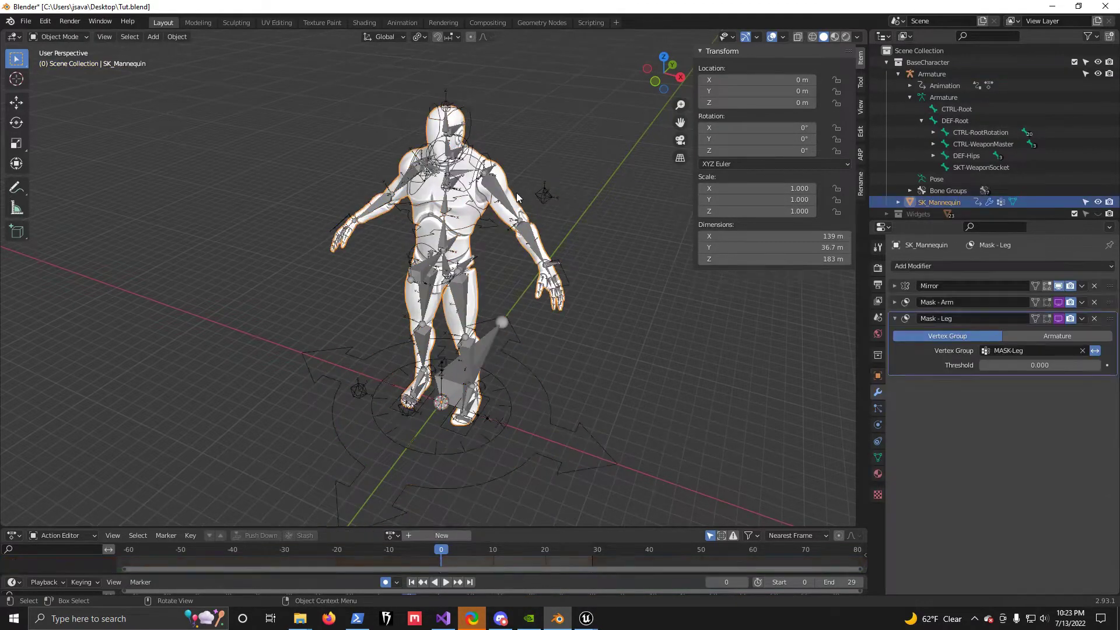
pyautogui.keyDown('shift'); pyautogui.click(546, 390); pyautogui.keyUp('shift')
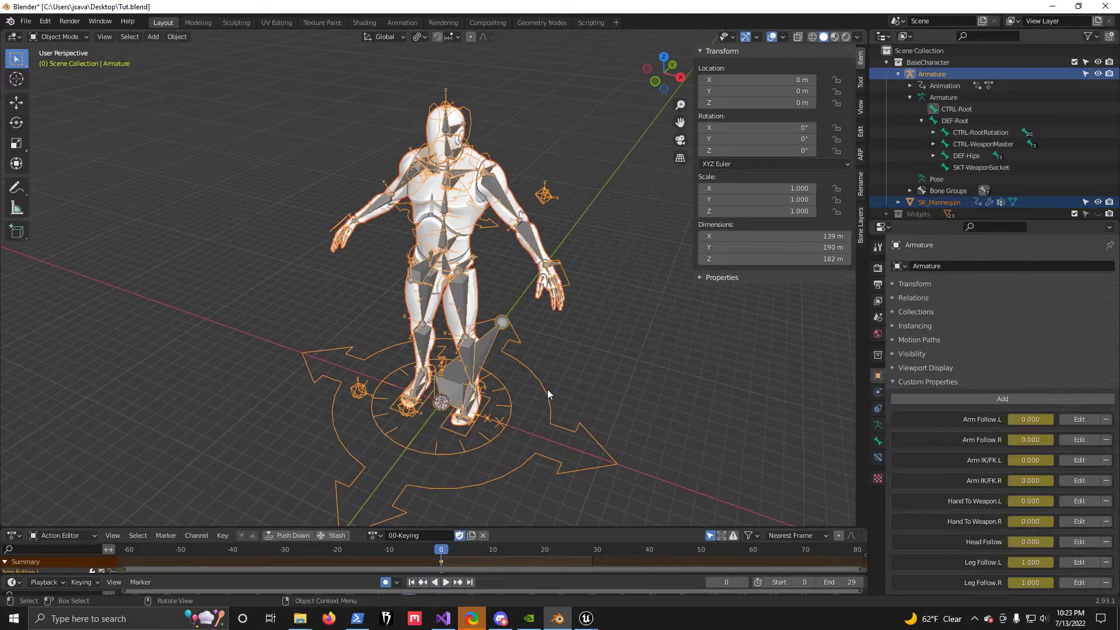
pyautogui.hotkey('ctrl', 'p')
pyautogui.click(546, 390)
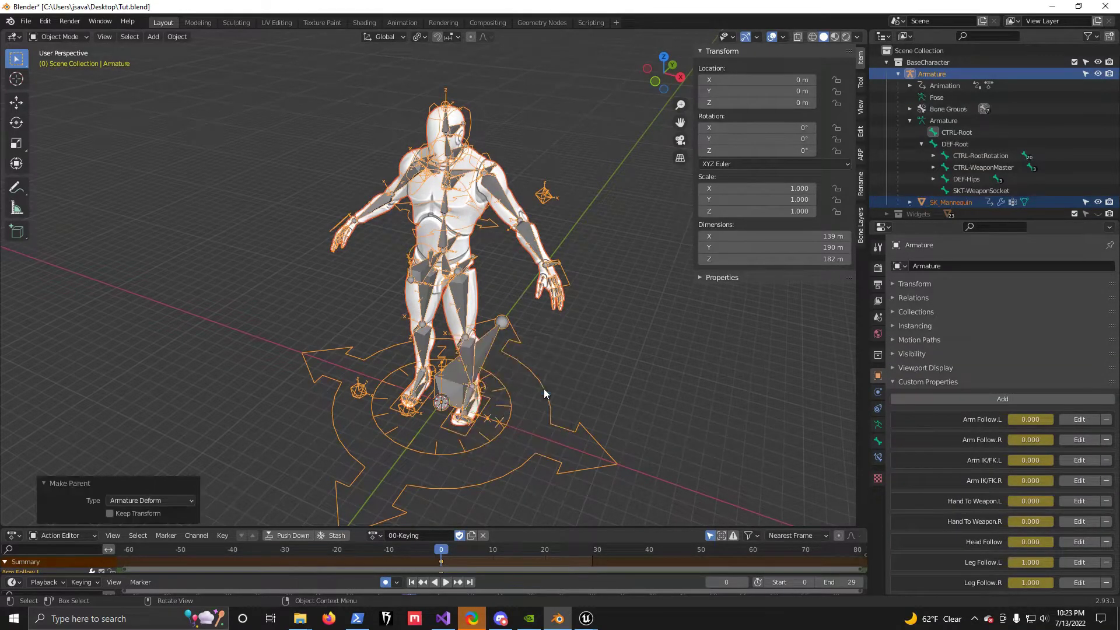
pyautogui.click(619, 361)
# Test the mesh deformation from the front by rotating the torso control in Pose Mode, and cancel the rotation.
pyautogui.press('KP_1')
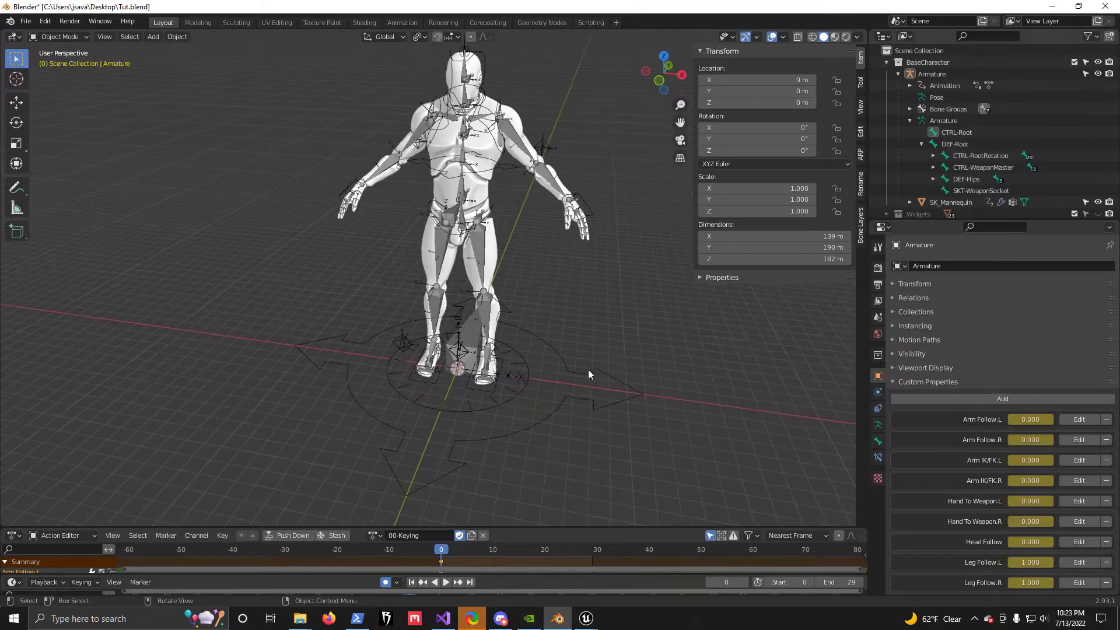
pyautogui.click(611, 400)
pyautogui.hotkey('ctrl', 'Tab')
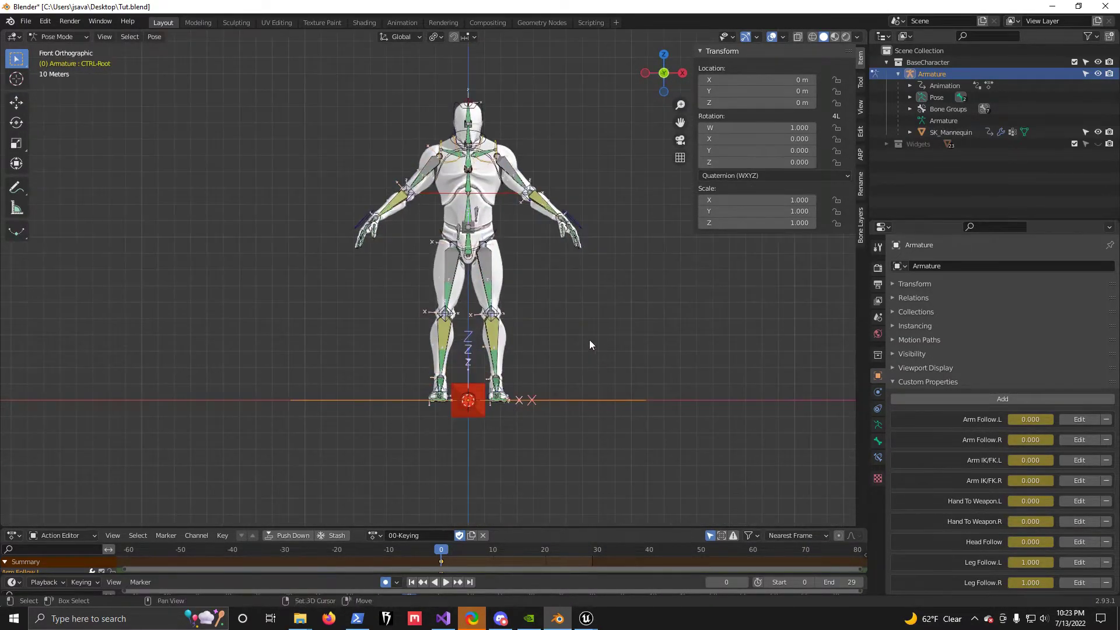
pyautogui.scroll(2, 558, 304)
pyautogui.click(620, 371)
pyautogui.press('r')
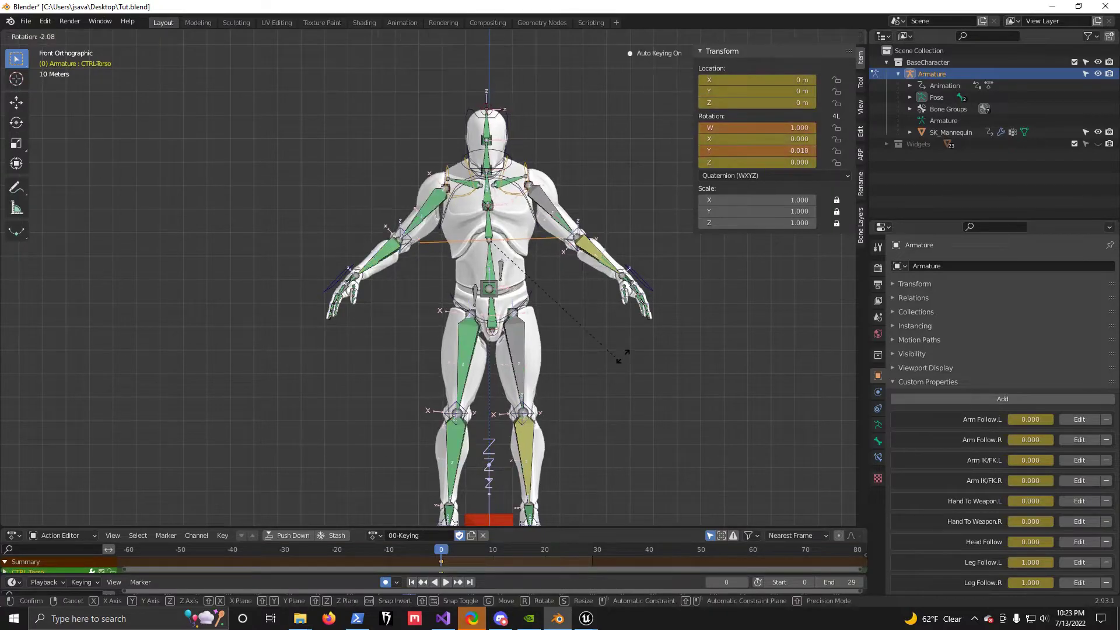
pyautogui.press('Escape')
pyautogui.moveTo(573, 327); pyautogui.dragTo(593, 352, button='middle')
pyautogui.scroll(-3, 585, 387)
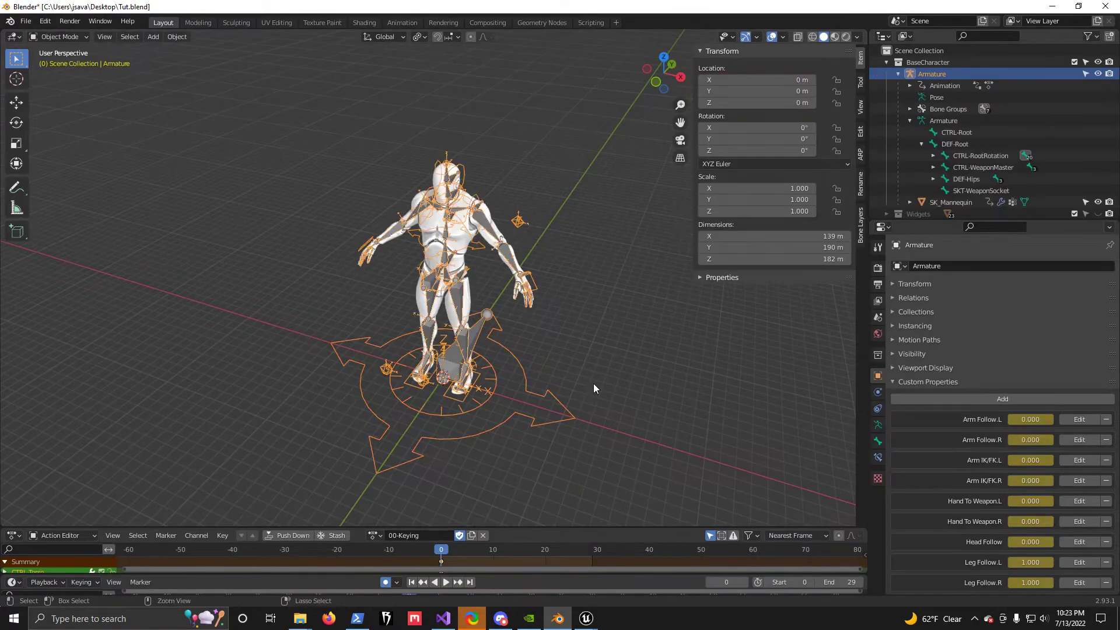
# Deselect everything and set the scene's unit scale to 0.01.
pyautogui.click(636, 377)
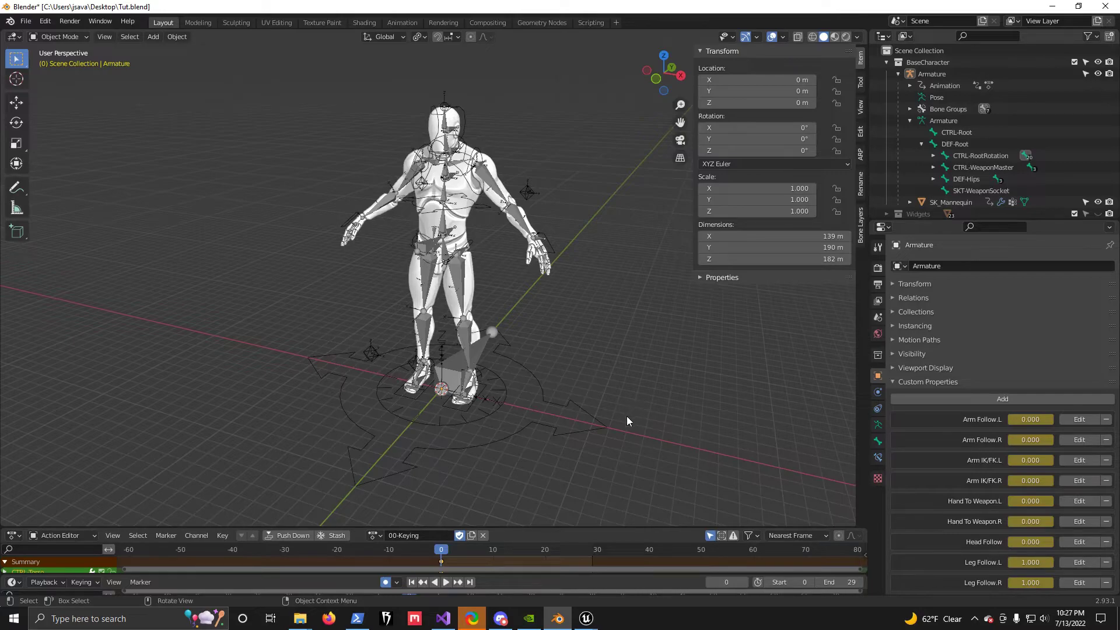
pyautogui.moveTo(610, 425); pyautogui.dragTo(724, 396, button='middle')
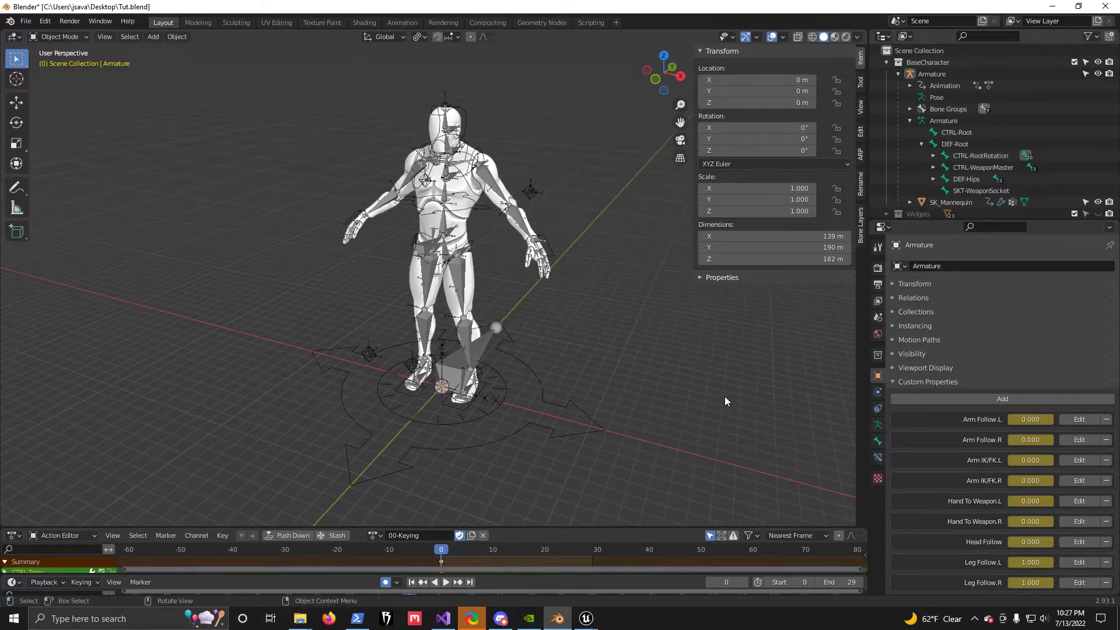
pyautogui.click(878, 316)
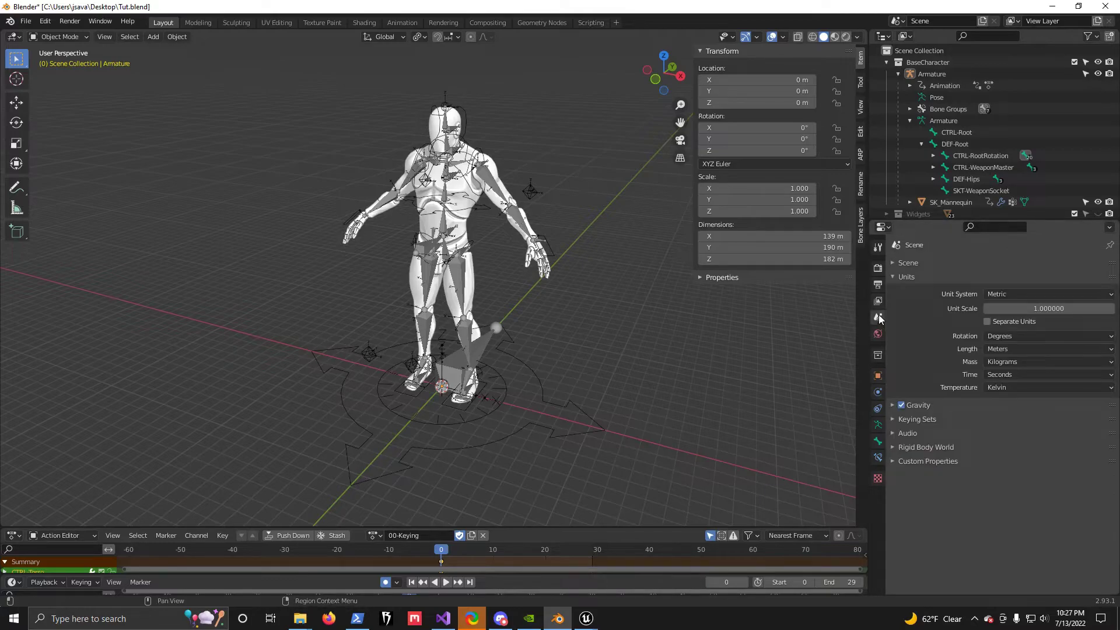
pyautogui.click(1023, 308)
pyautogui.write('.01')
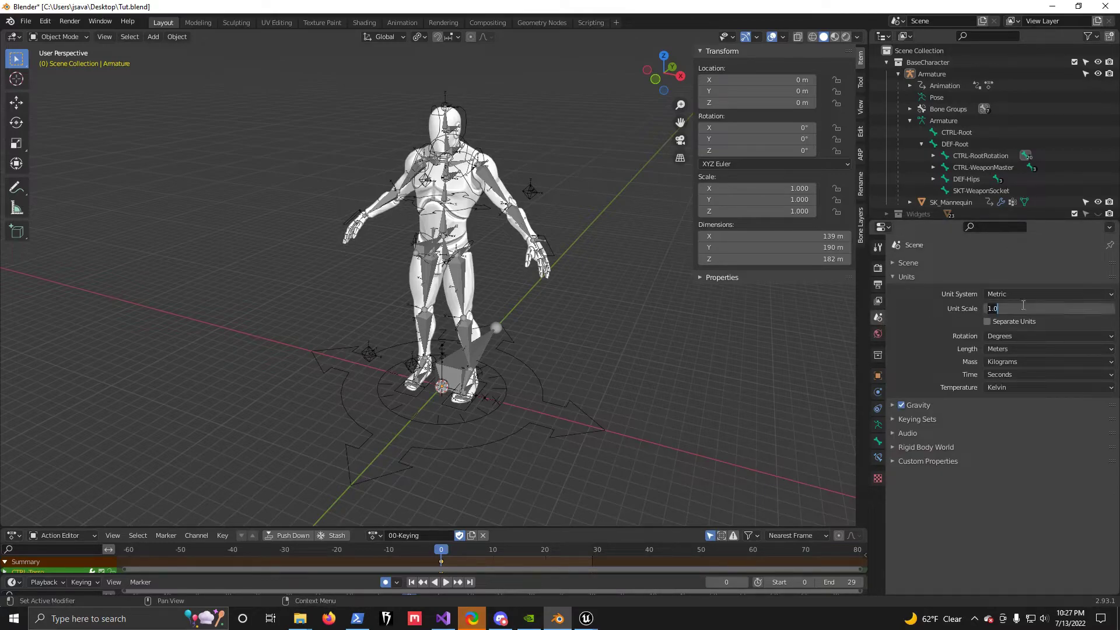
pyautogui.press('Return')
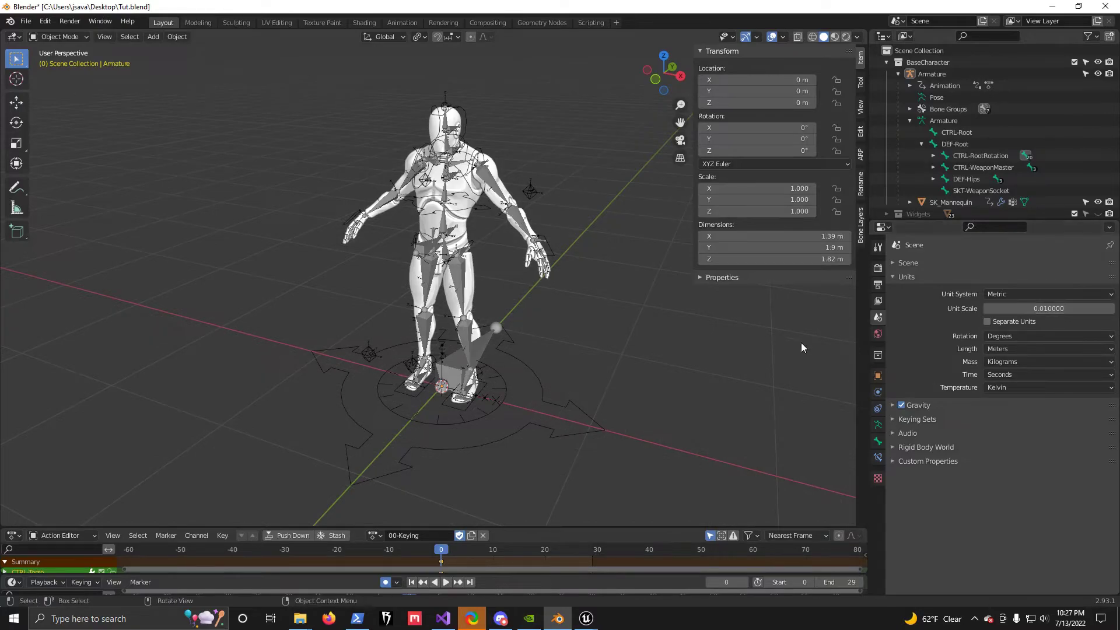
# Select the armature and the SK_Mannequin mesh and export them as FBX.
pyautogui.moveTo(738, 351)
pyautogui.mouseDown(button='middle')
pyautogui.moveTo(749, 363)
pyautogui.moveTo(735, 383)
pyautogui.moveTo(744, 367)
pyautogui.mouseUp(button='middle')
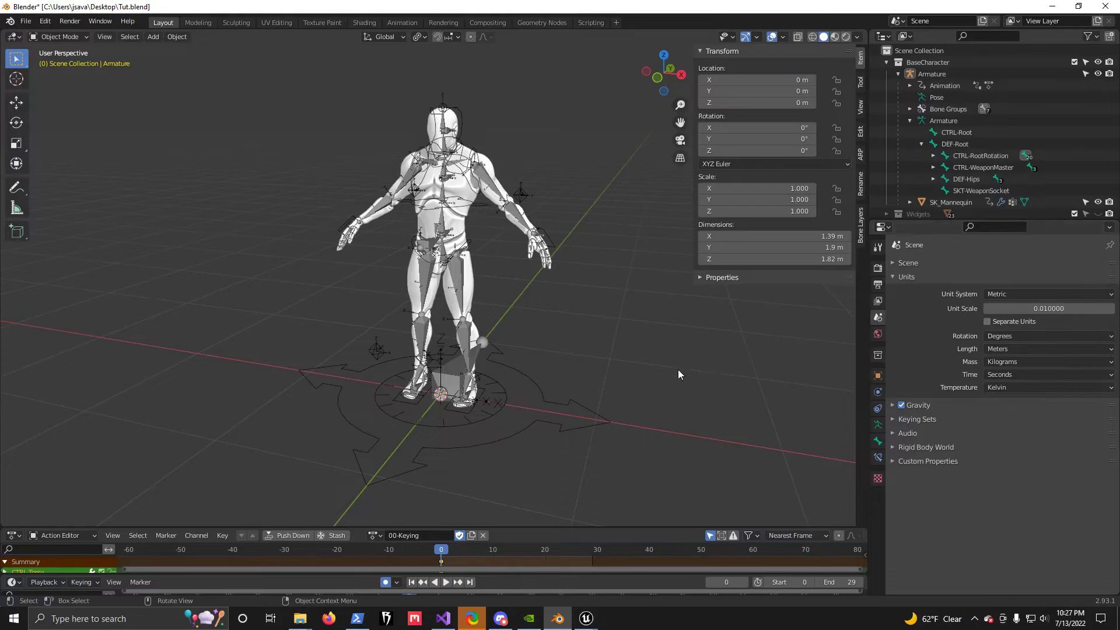
pyautogui.scroll(-2, 678, 369)
pyautogui.press('a')
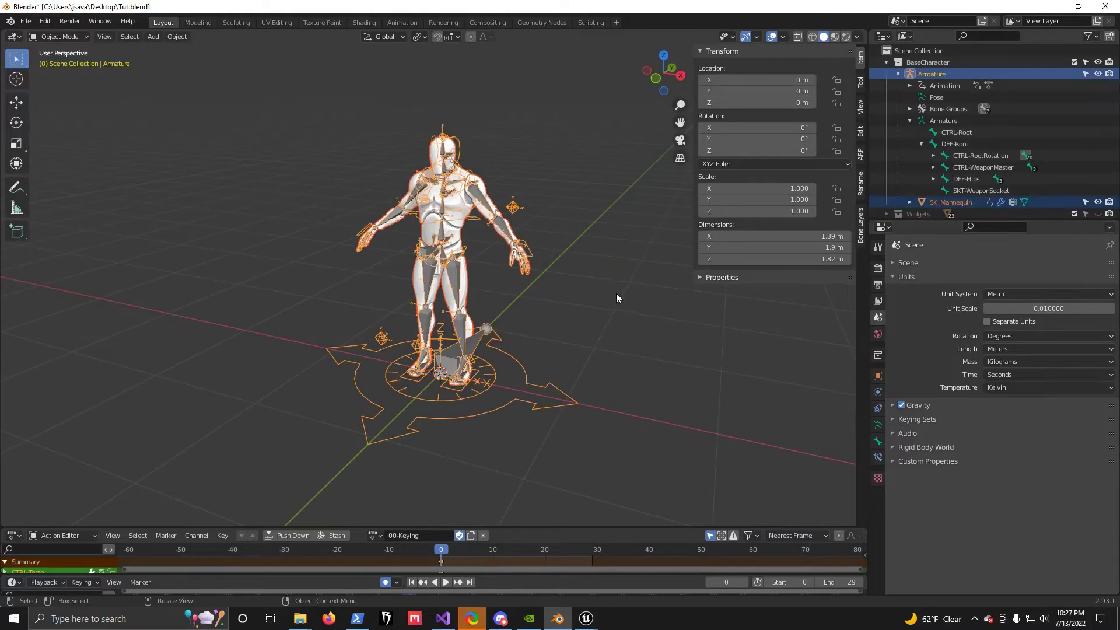
pyautogui.click(26, 21)
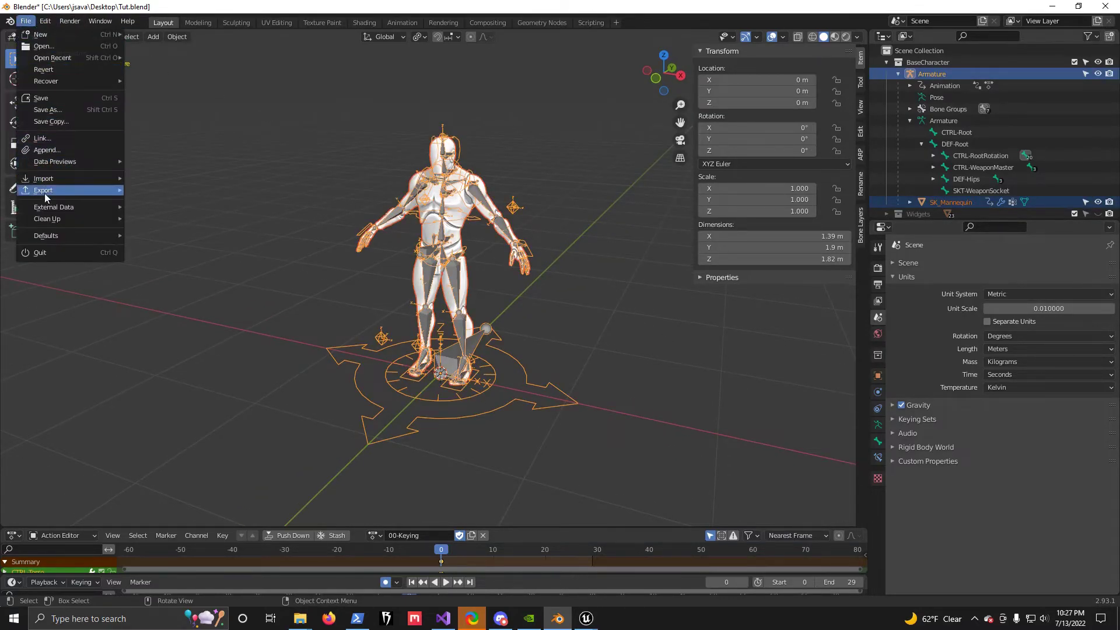
pyautogui.moveTo(64, 190)
pyautogui.click(258, 283)
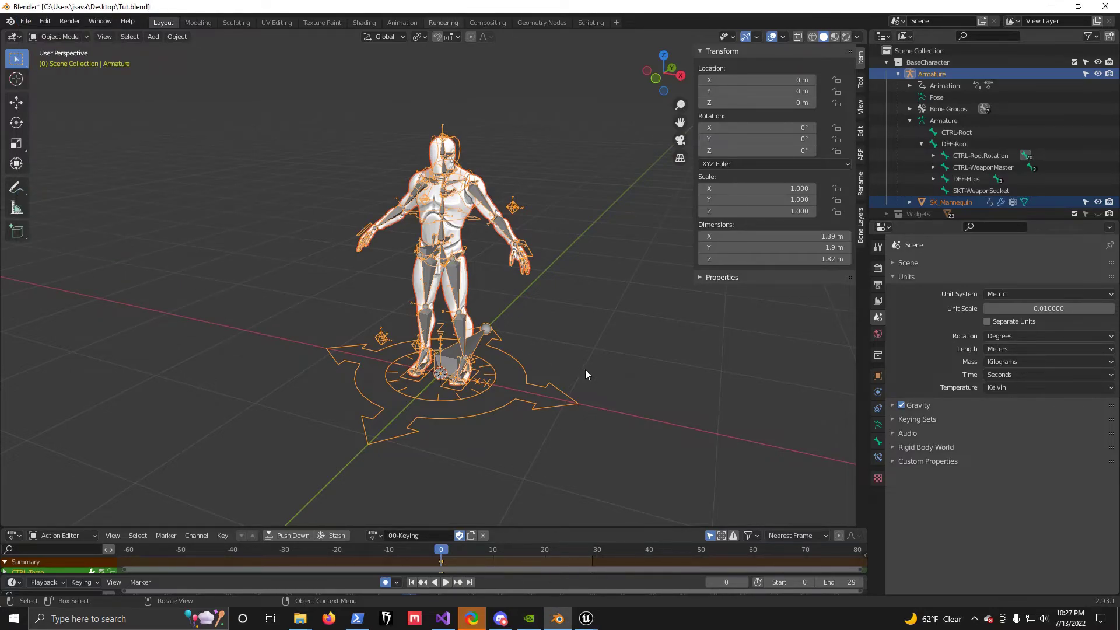
# Switch to Unreal Engine and reimport the base mesh of the Tut skeletal mesh.
pyautogui.click(587, 618)
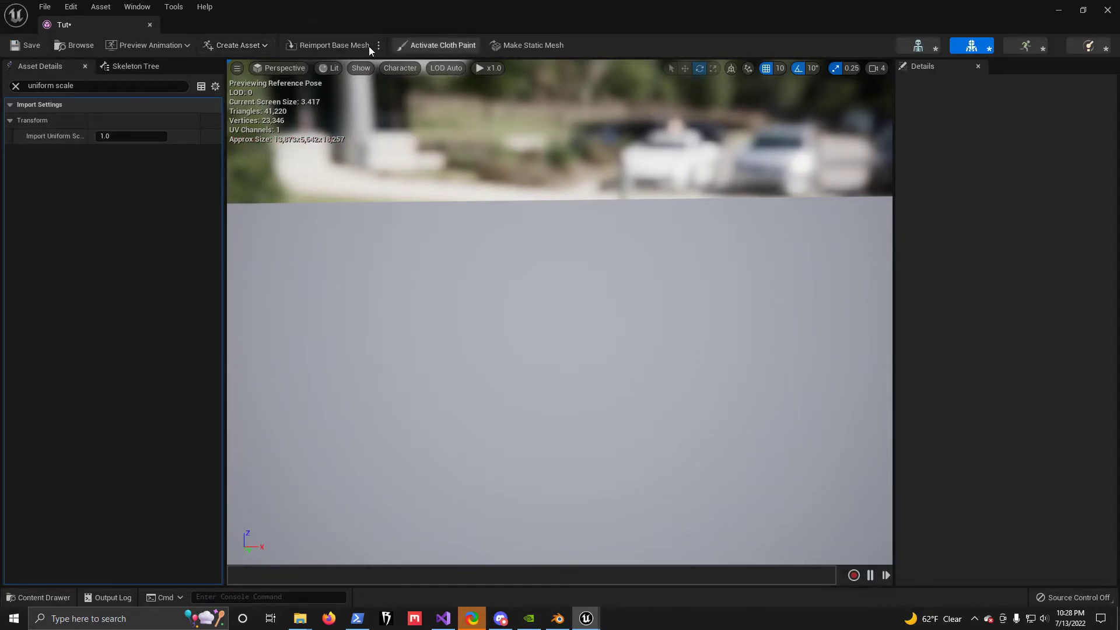
pyautogui.click(335, 46)
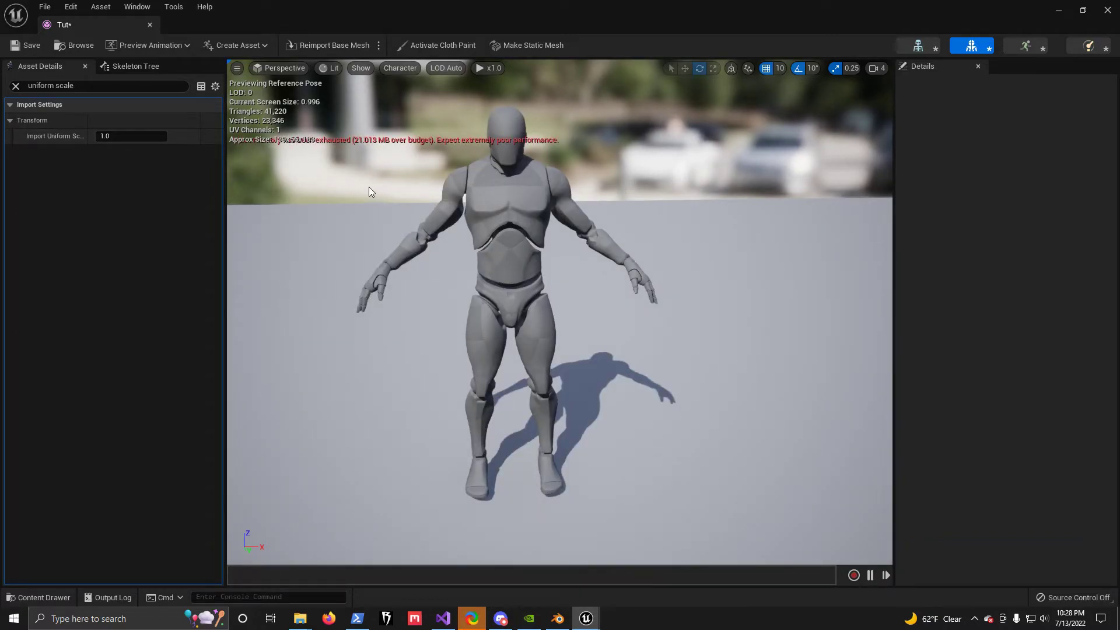
# Clear the asset details filter and inspect the DEF-Root bone's transforms in the skeleton hierarchy.
pyautogui.click(16, 85)
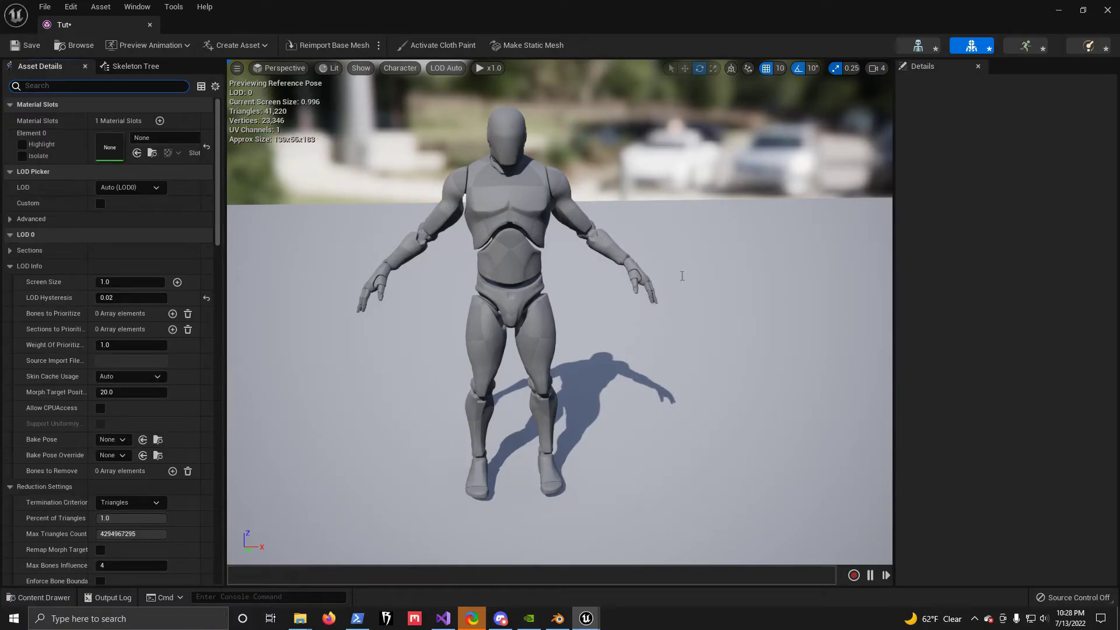
pyautogui.click(144, 71)
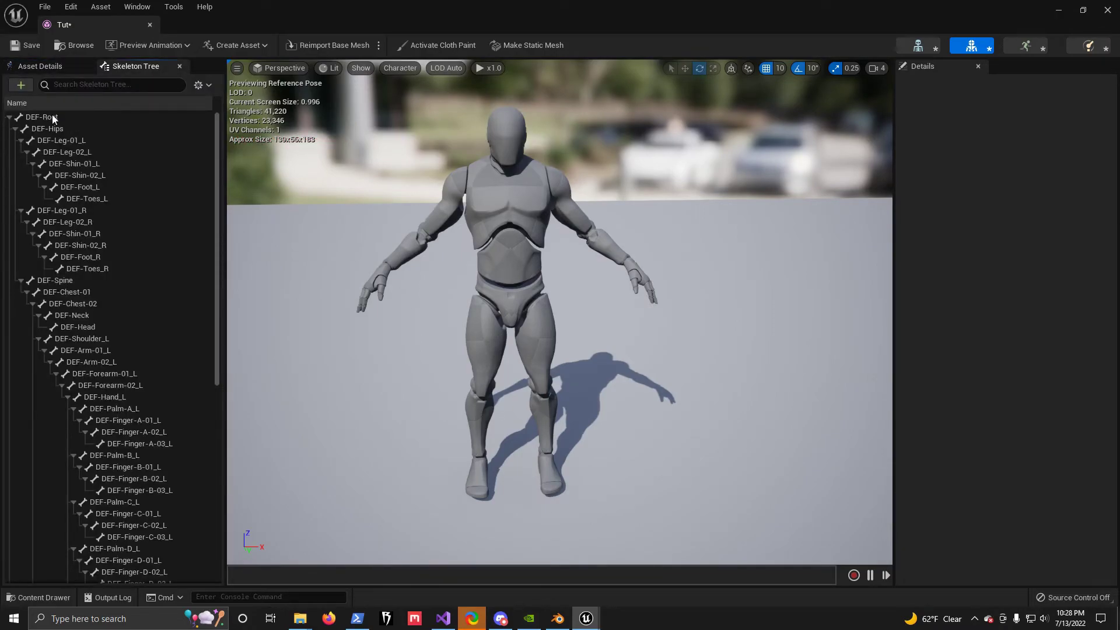
pyautogui.click(52, 118)
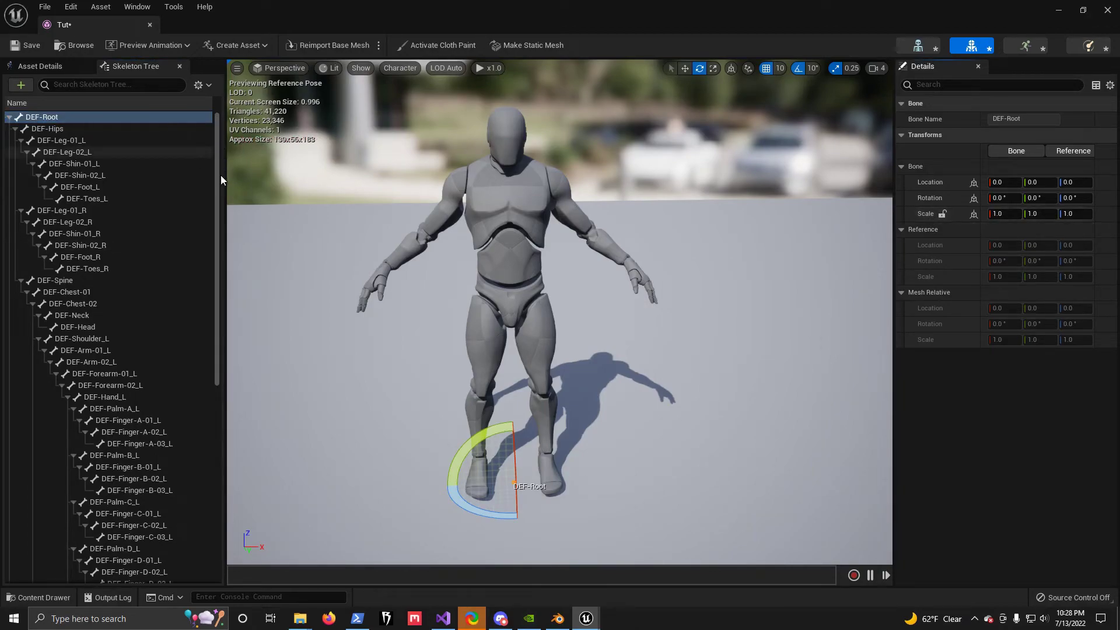
# Set the relative scale of DEF-Hand_RSocket to 1.0 on all three axes.
pyautogui.moveTo(216, 274); pyautogui.dragTo(199, 507)
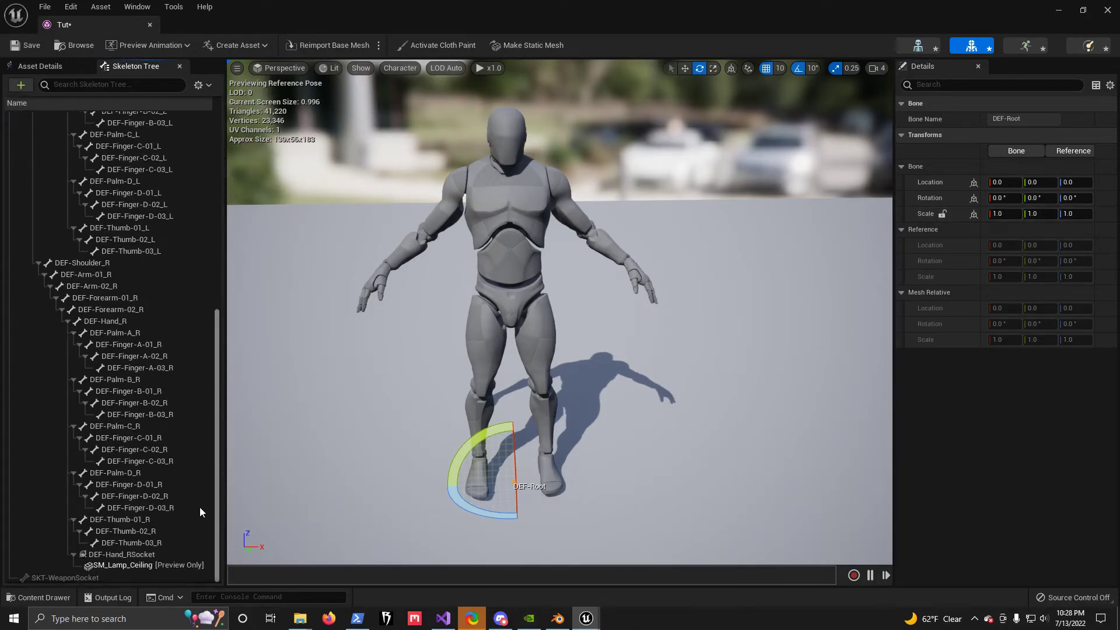
pyautogui.click(133, 565)
pyautogui.click(130, 555)
pyautogui.click(128, 555)
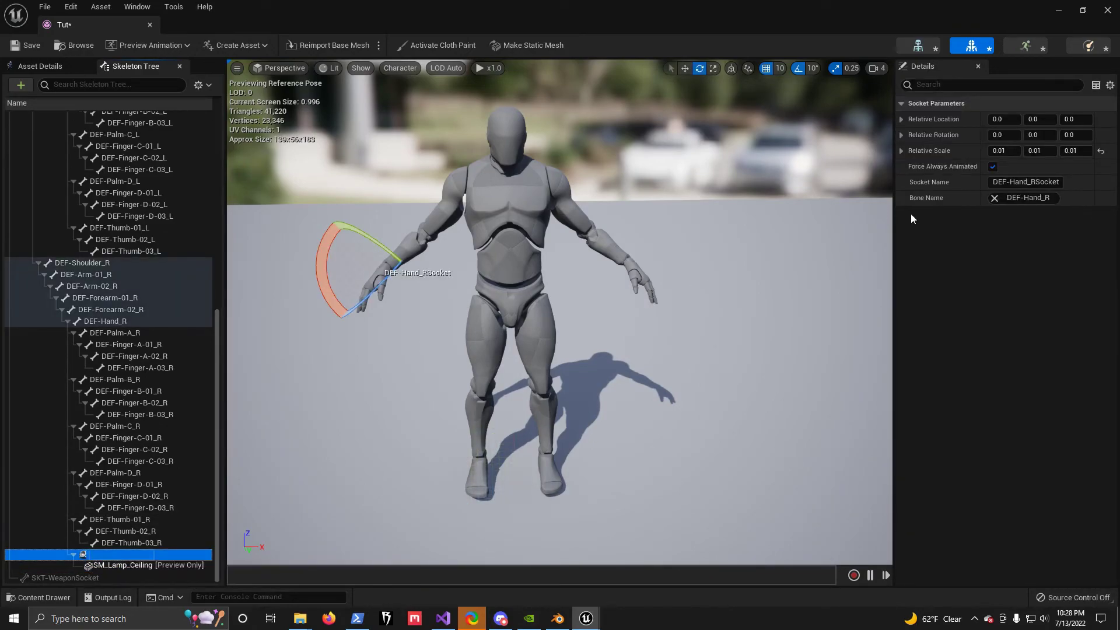
pyautogui.click(1014, 153)
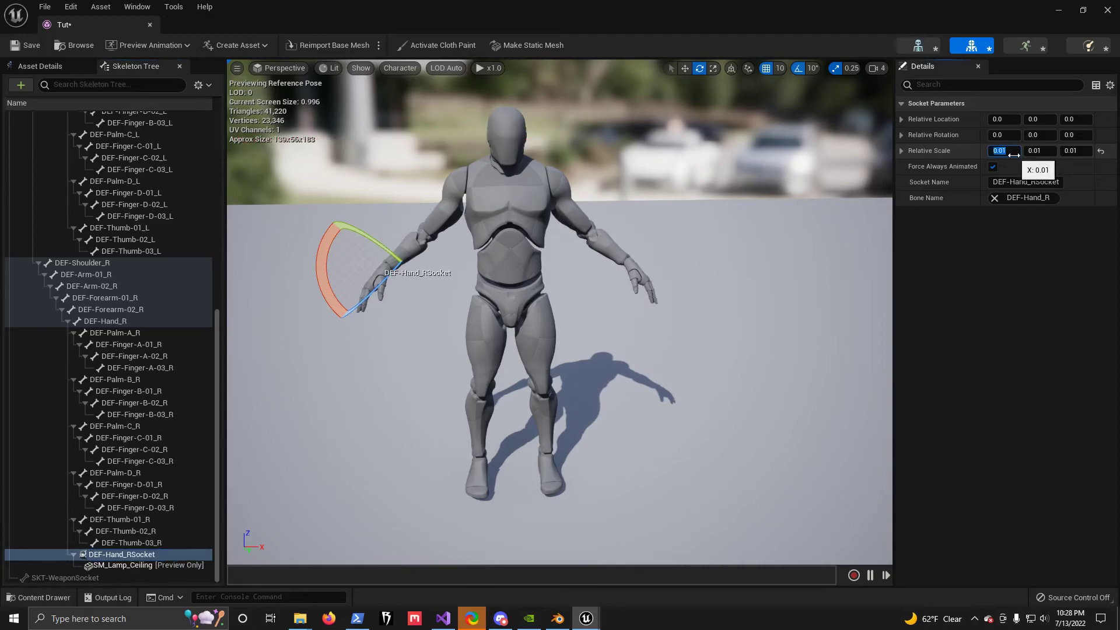
pyautogui.write('1')
pyautogui.press('Tab')
pyautogui.write('1')
pyautogui.press('Tab')
pyautogui.write('1')
pyautogui.press('Return')
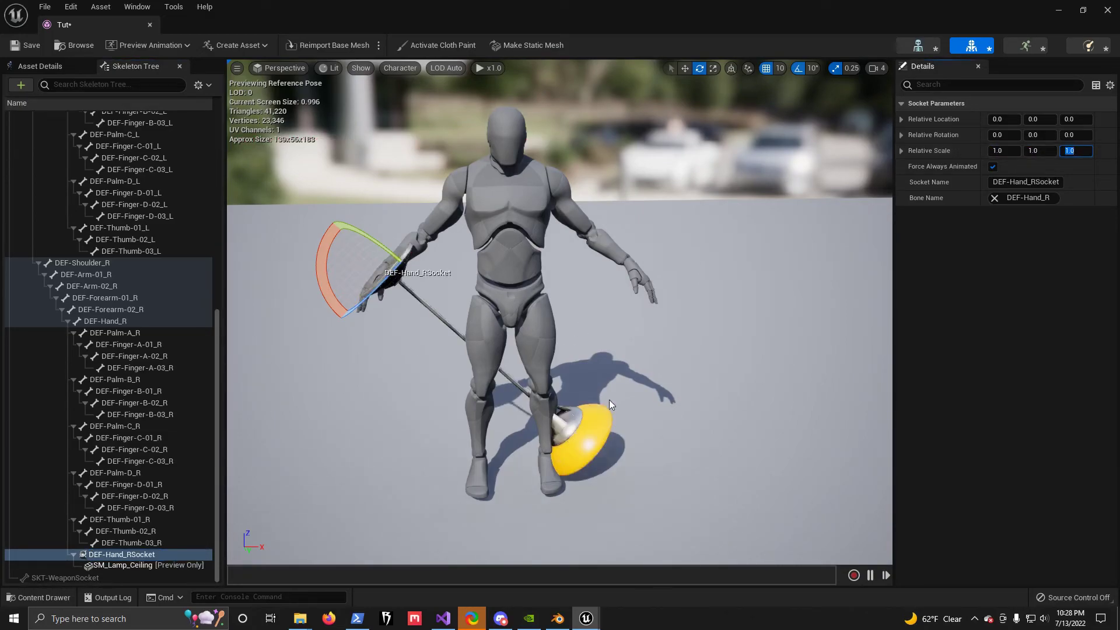
# Check the SM_Lamp_Ceiling preview attachment against the mannequin from farther back and close the Tut mesh editor.
pyautogui.click(122, 565)
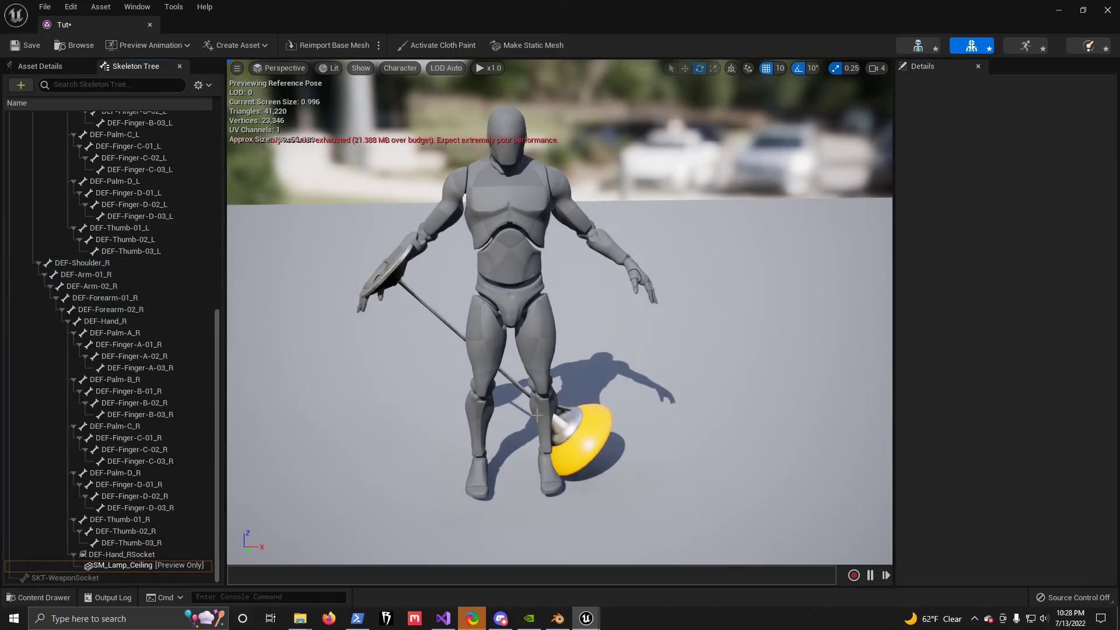
pyautogui.moveTo(669, 437)
pyautogui.mouseDown()
pyautogui.moveTo(622, 424)
pyautogui.moveTo(665, 452)
pyautogui.mouseUp()
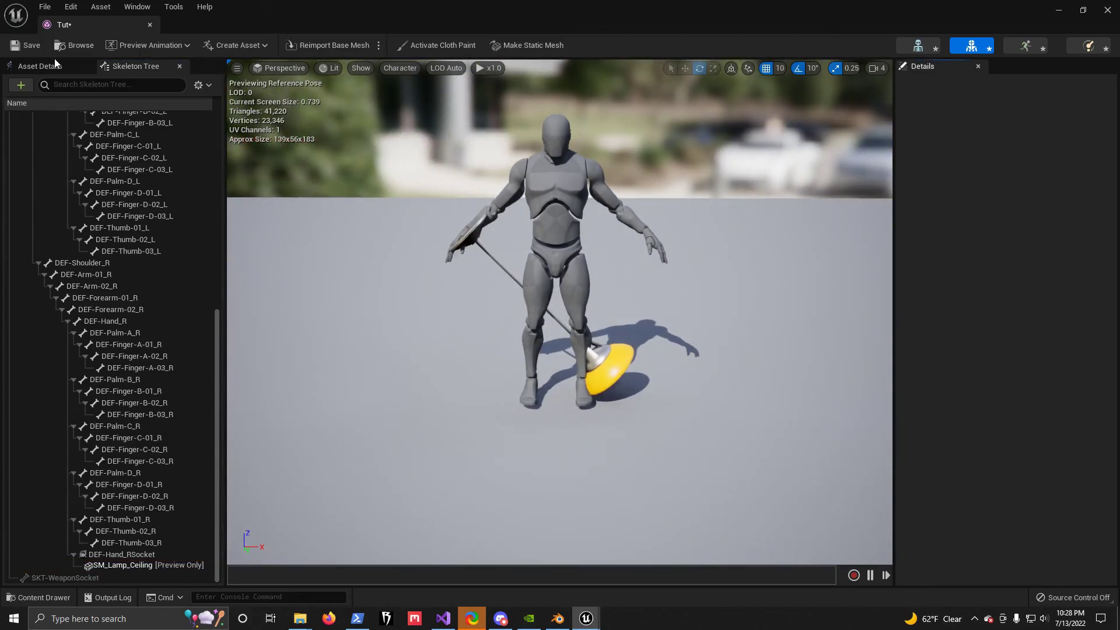
pyautogui.click(1110, 12)
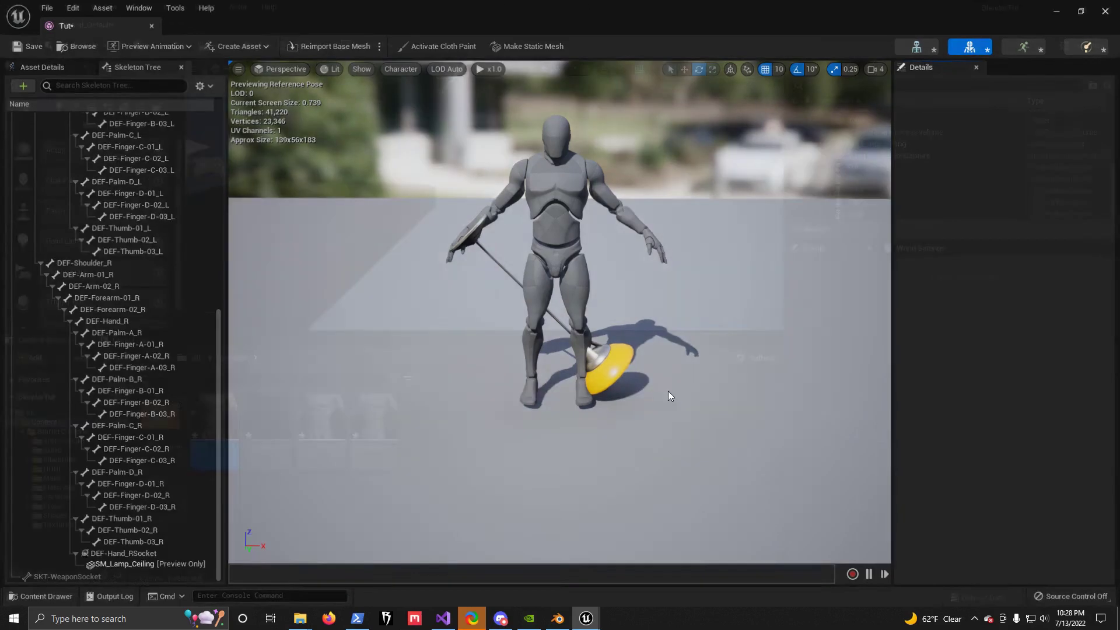